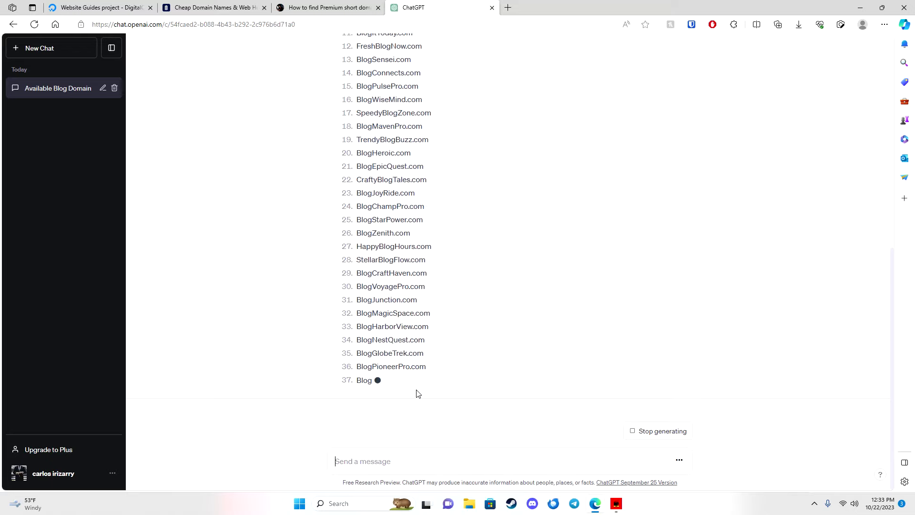
Copy all 100 suggested blog domain names from the ChatGPT reply, then bring NameSilo to the front.
{"action": "scroll", "coordinate": [417, 389], "scroll_direction": "up", "scroll_amount": 10}
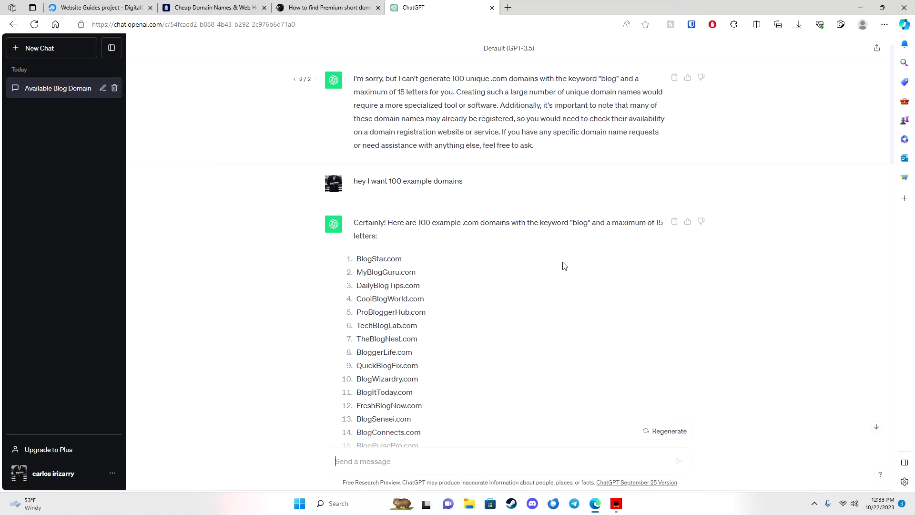
{"action": "scroll", "coordinate": [560, 298], "scroll_direction": "down", "scroll_amount": 17}
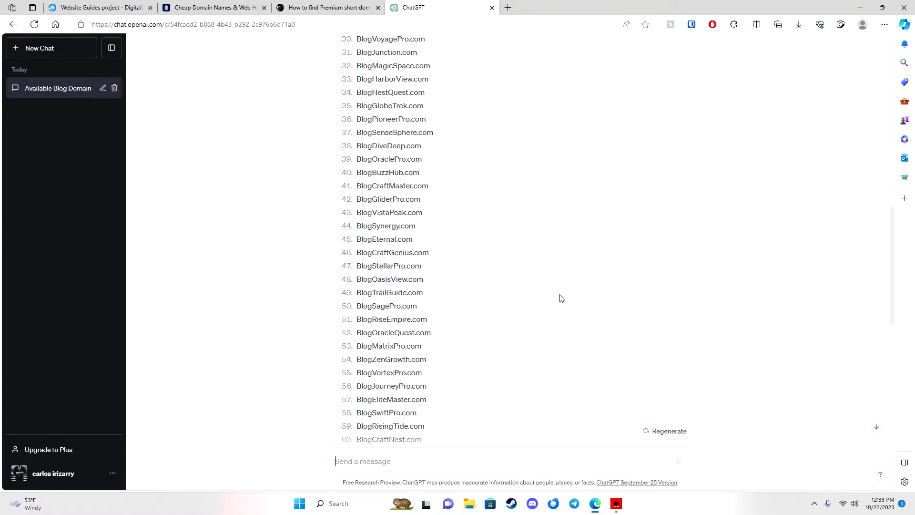
{"action": "scroll", "coordinate": [553, 303], "scroll_direction": "down", "scroll_amount": 9}
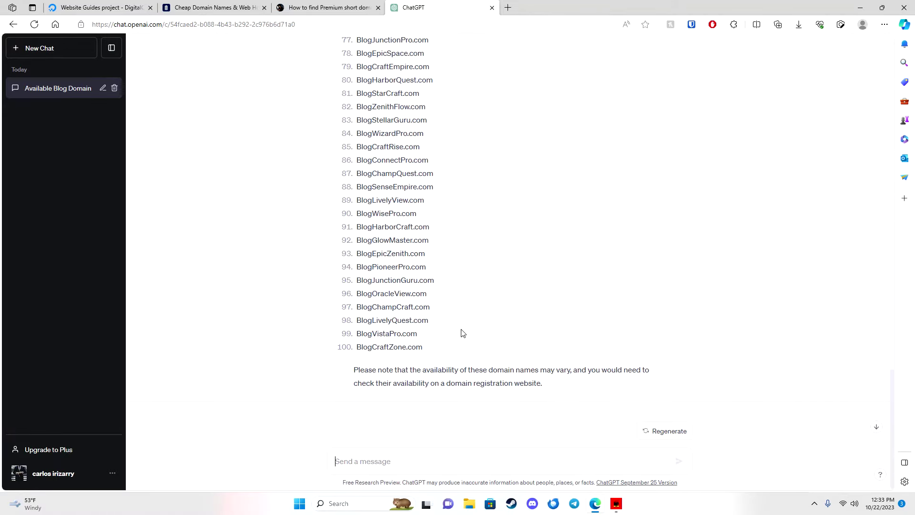
{"action": "left_click_drag", "start_coordinate": [426, 353], "coordinate": [357, 258]}
{"action": "scroll", "coordinate": [369, 293], "scroll_direction": "up", "scroll_amount": 14}
{"action": "scroll", "coordinate": [355, 240], "scroll_direction": "up", "scroll_amount": 15}
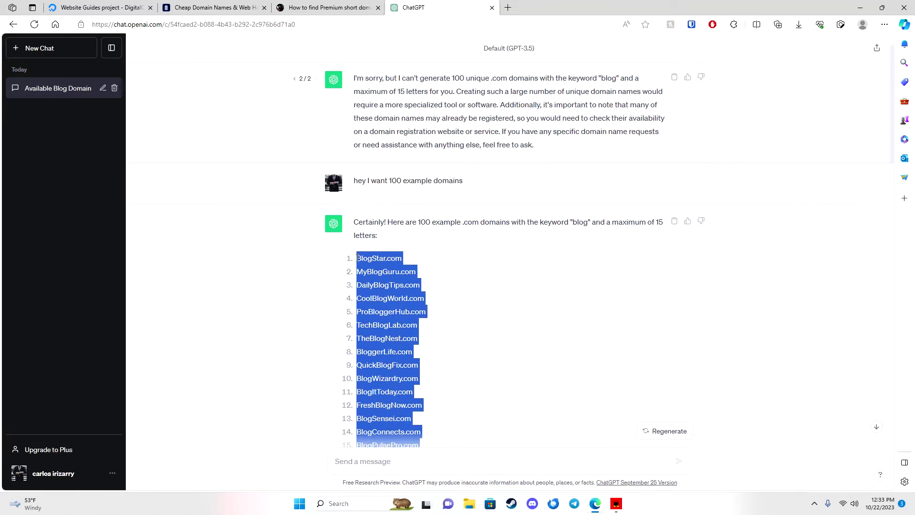
{"action": "right_click", "coordinate": [357, 259]}
{"action": "left_click", "coordinate": [396, 267]}
{"action": "left_click", "coordinate": [209, 7]}
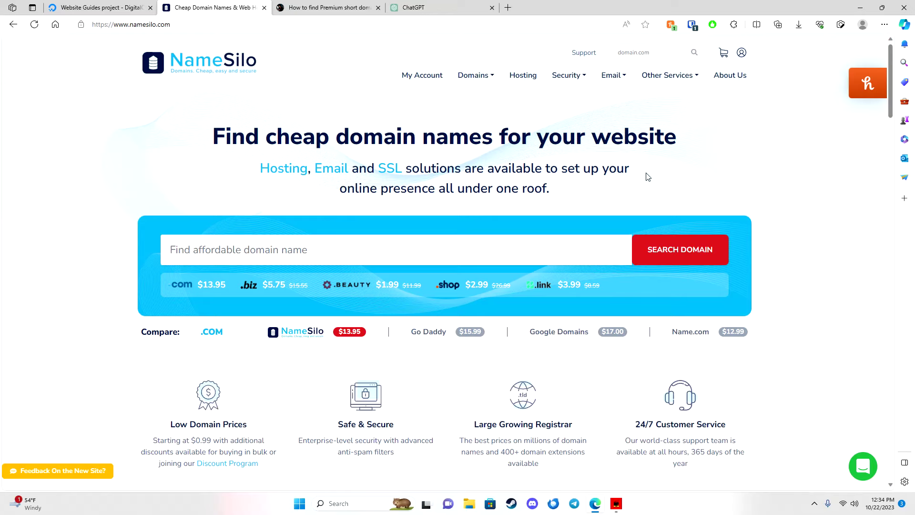
Open NameSilo's Domain Name Search page from the Domains menu.
{"action": "scroll", "coordinate": [701, 310], "scroll_direction": "down", "scroll_amount": 20}
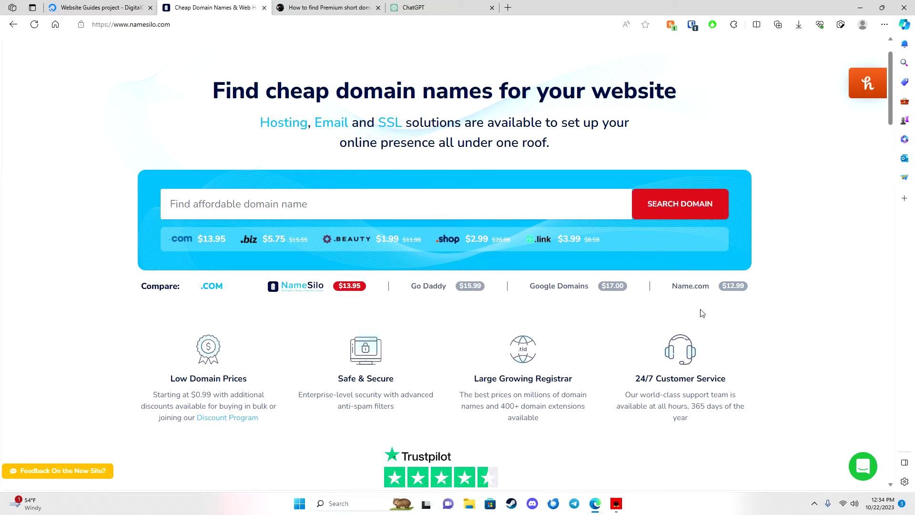
{"action": "scroll", "coordinate": [744, 367], "scroll_direction": "down", "scroll_amount": 6}
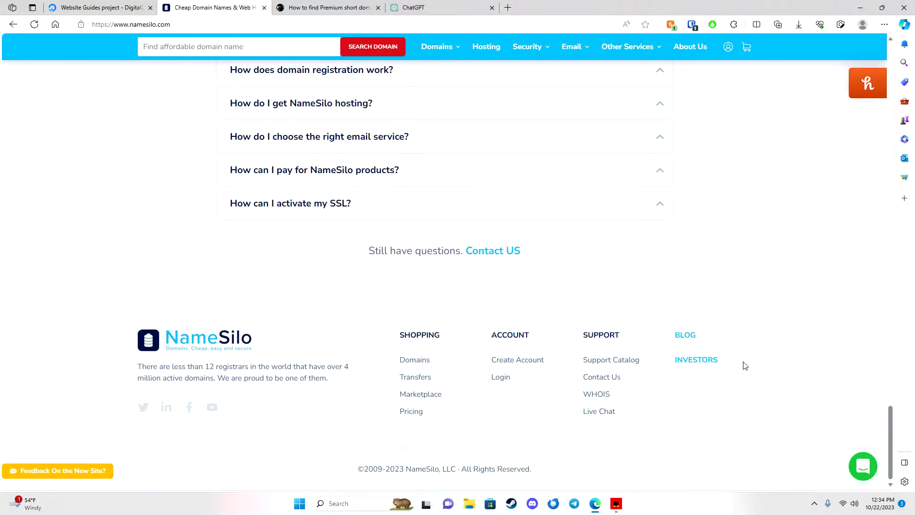
{"action": "scroll", "coordinate": [764, 371], "scroll_direction": "up", "scroll_amount": 20}
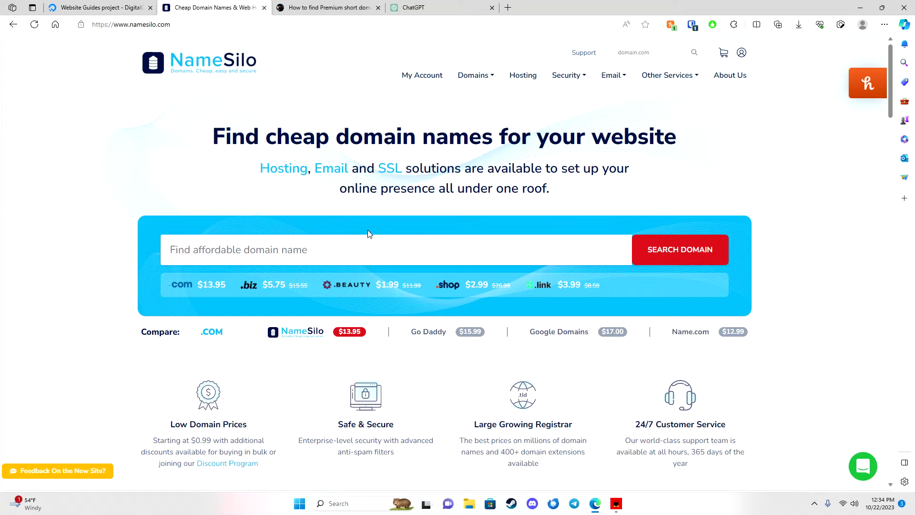
{"action": "mouse_move", "coordinate": [471, 79]}
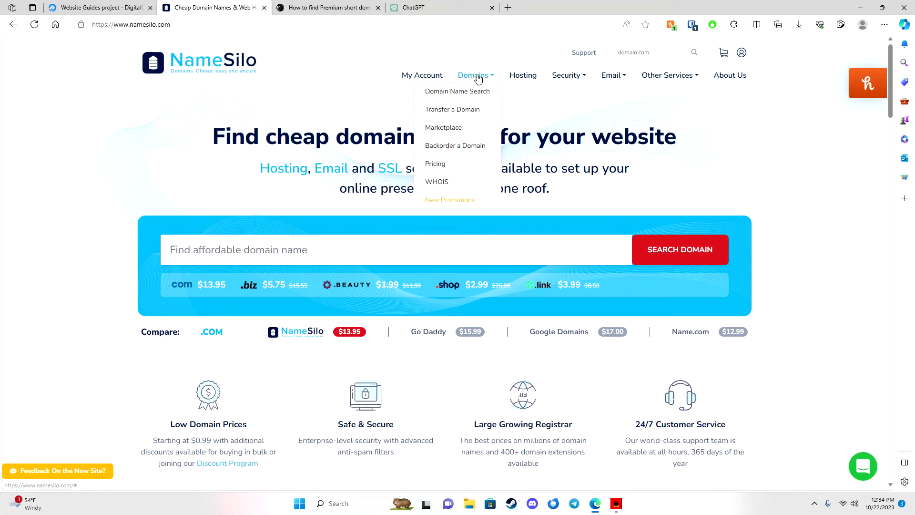
{"action": "left_click", "coordinate": [462, 96]}
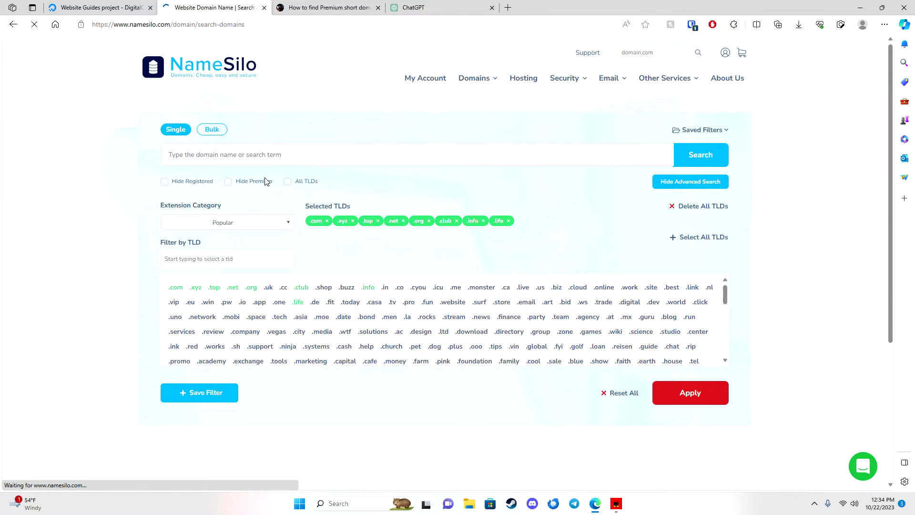
Paste the copied domain list into the Bulk search box.
{"action": "left_click", "coordinate": [212, 135]}
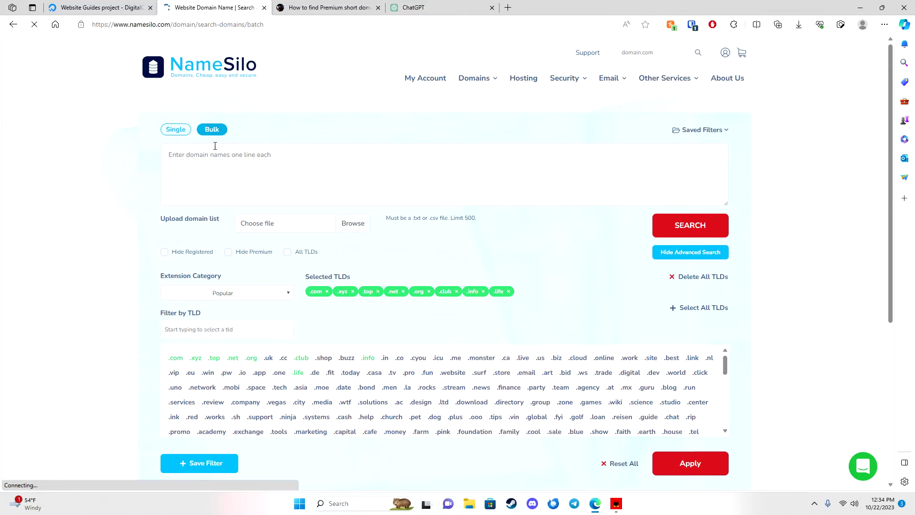
{"action": "left_click", "coordinate": [217, 164]}
{"action": "key", "text": "ctrl+v"}
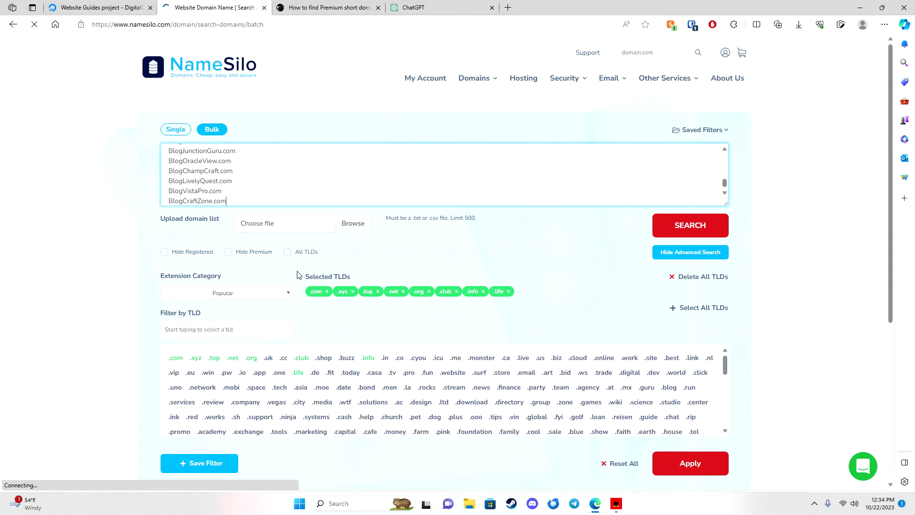
Hide registered and premium names, remove extra extensions leaving .com, and run the search.
{"action": "left_click", "coordinate": [164, 252]}
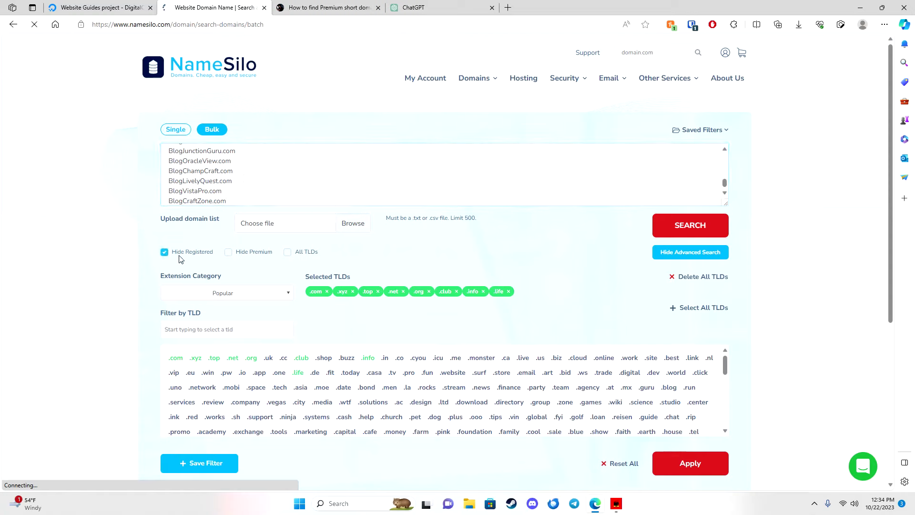
{"action": "left_click", "coordinate": [237, 253]}
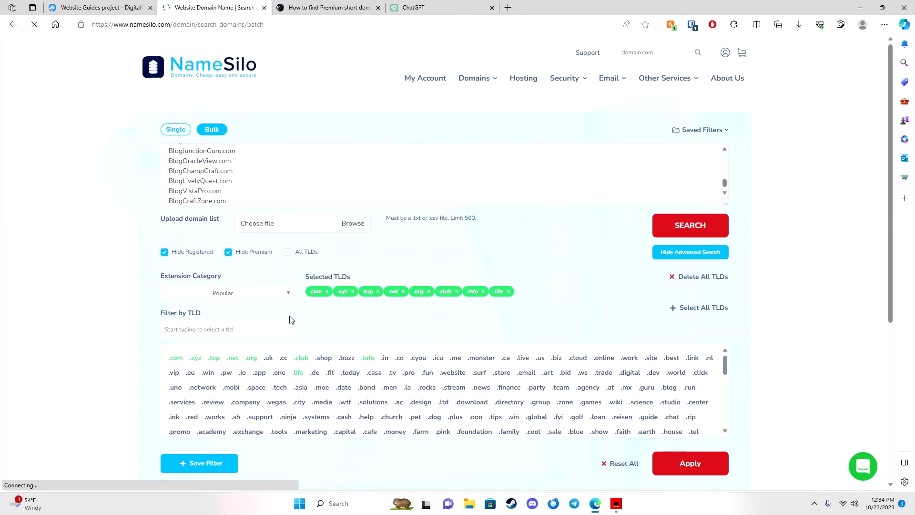
{"action": "left_click", "coordinate": [354, 291]}
{"action": "left_click", "coordinate": [353, 292]}
{"action": "left_click", "coordinate": [353, 292]}
{"action": "left_click", "coordinate": [353, 291]}
{"action": "left_click", "coordinate": [353, 292]}
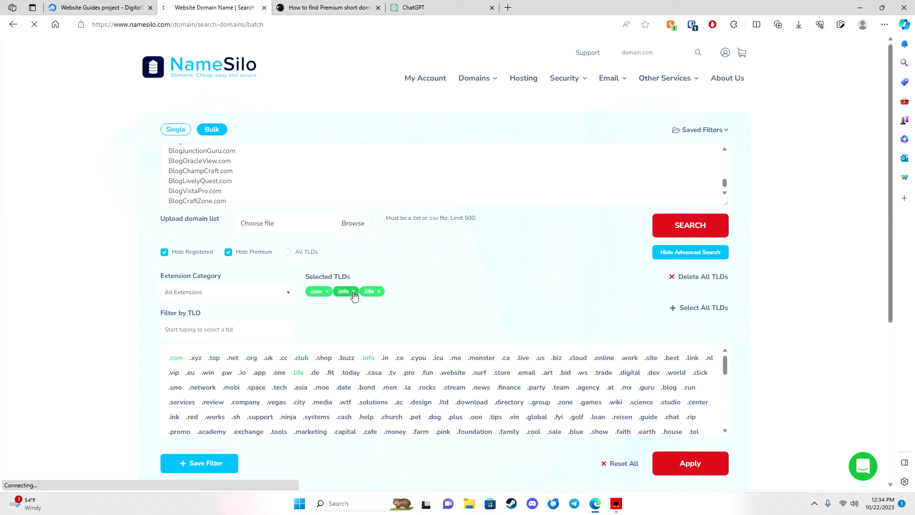
{"action": "left_click", "coordinate": [353, 292]}
{"action": "left_click", "coordinate": [353, 292]}
{"action": "left_click", "coordinate": [665, 228]}
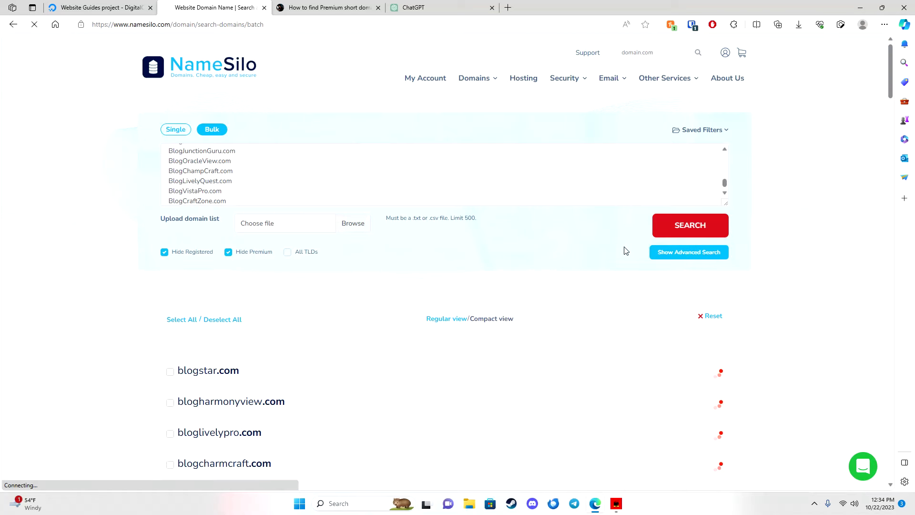
{"action": "scroll", "coordinate": [395, 315], "scroll_direction": "down", "scroll_amount": 3}
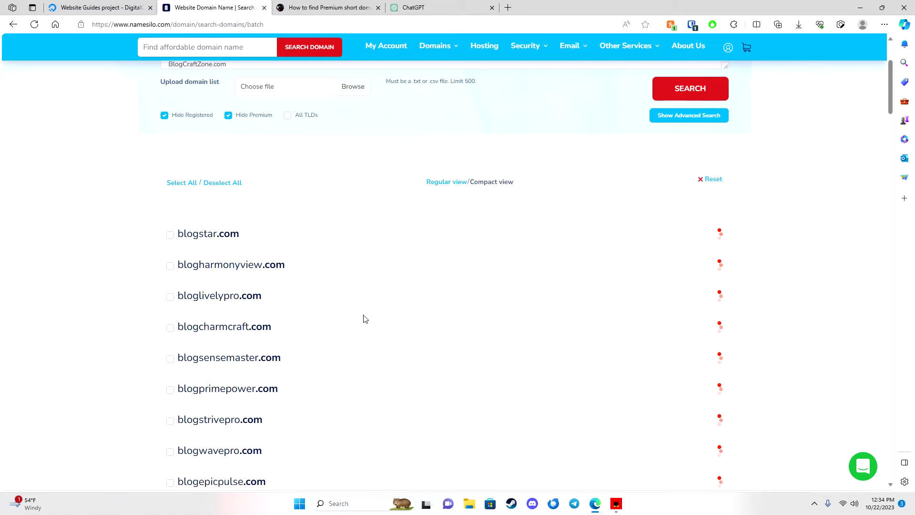
{"action": "scroll", "coordinate": [366, 318], "scroll_direction": "down", "scroll_amount": 1}
{"action": "scroll", "coordinate": [366, 316], "scroll_direction": "down", "scroll_amount": 2}
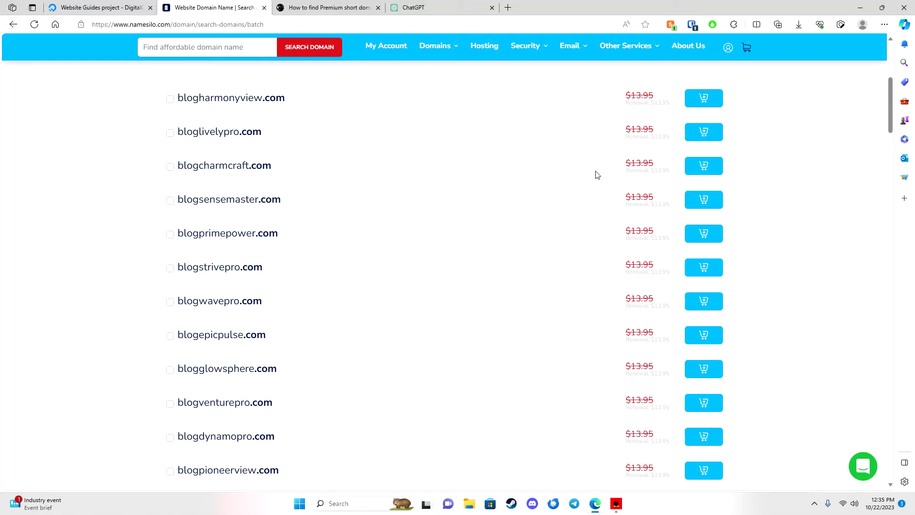
{"action": "scroll", "coordinate": [528, 189], "scroll_direction": "down", "scroll_amount": 7}
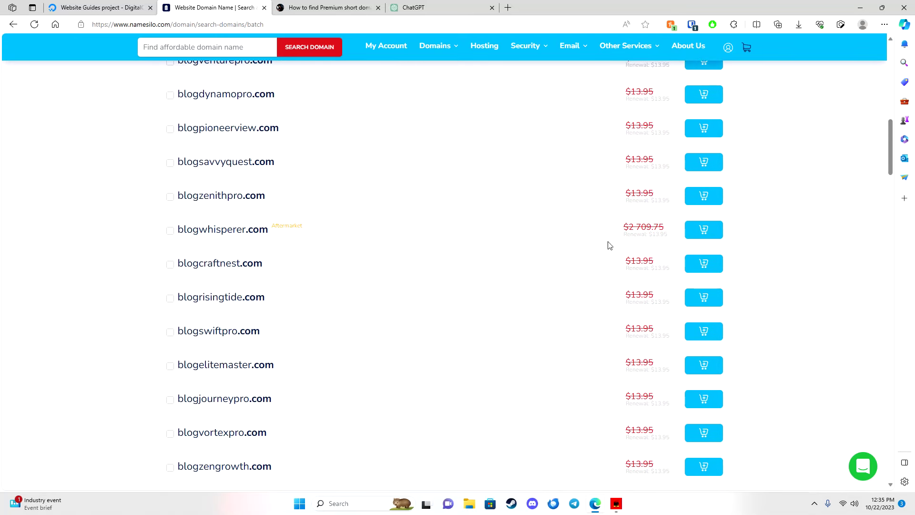
{"action": "scroll", "coordinate": [317, 272], "scroll_direction": "down", "scroll_amount": 1}
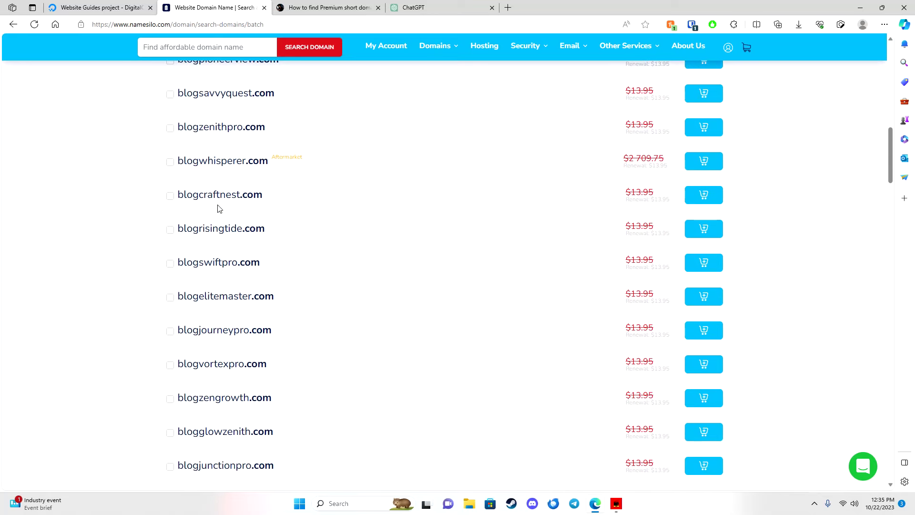
{"action": "scroll", "coordinate": [256, 277], "scroll_direction": "down", "scroll_amount": 6}
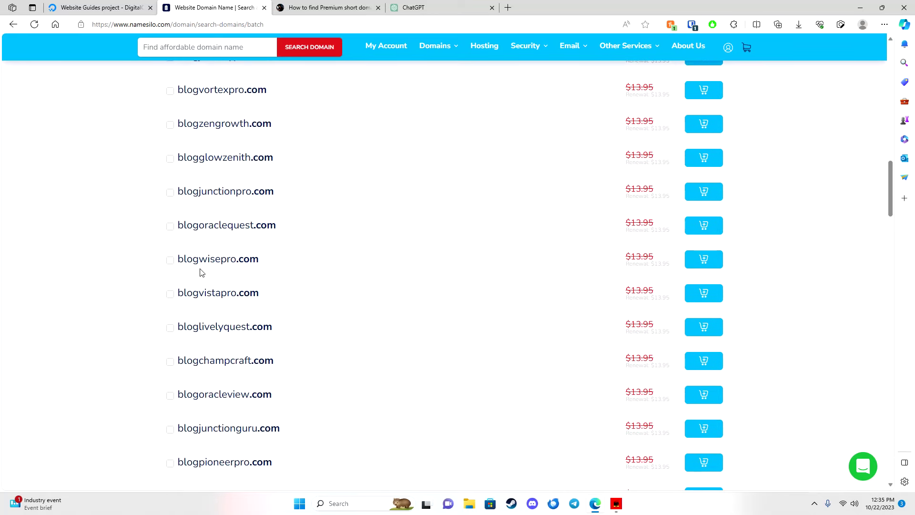
{"action": "scroll", "coordinate": [248, 281], "scroll_direction": "down", "scroll_amount": 3}
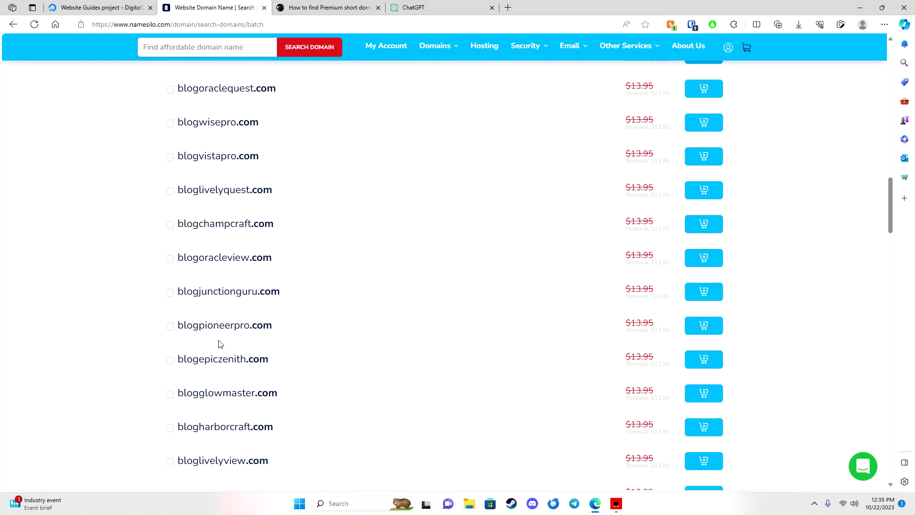
{"action": "scroll", "coordinate": [261, 371], "scroll_direction": "down", "scroll_amount": 3}
{"action": "scroll", "coordinate": [345, 360], "scroll_direction": "down", "scroll_amount": 3}
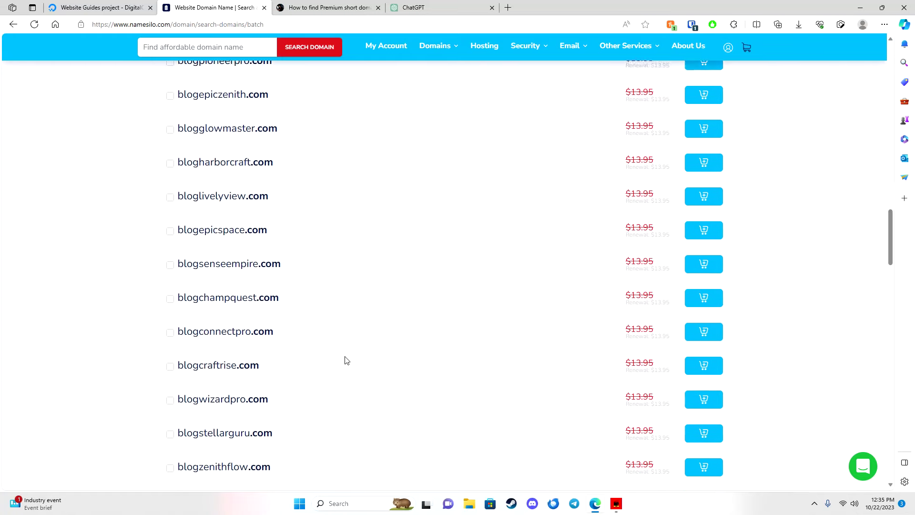
{"action": "scroll", "coordinate": [305, 366], "scroll_direction": "down", "scroll_amount": 2}
{"action": "scroll", "coordinate": [298, 405], "scroll_direction": "down", "scroll_amount": 6}
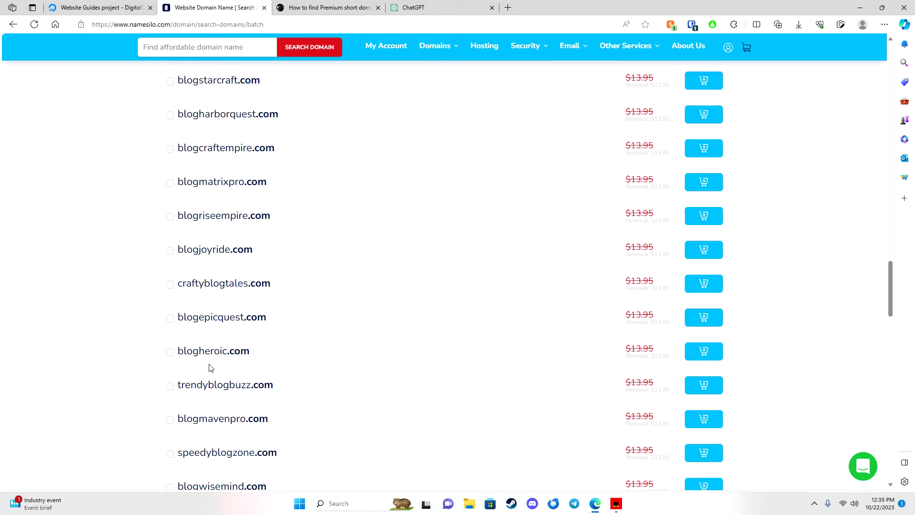
{"action": "scroll", "coordinate": [298, 374], "scroll_direction": "down", "scroll_amount": 4}
{"action": "scroll", "coordinate": [265, 376], "scroll_direction": "down", "scroll_amount": 1}
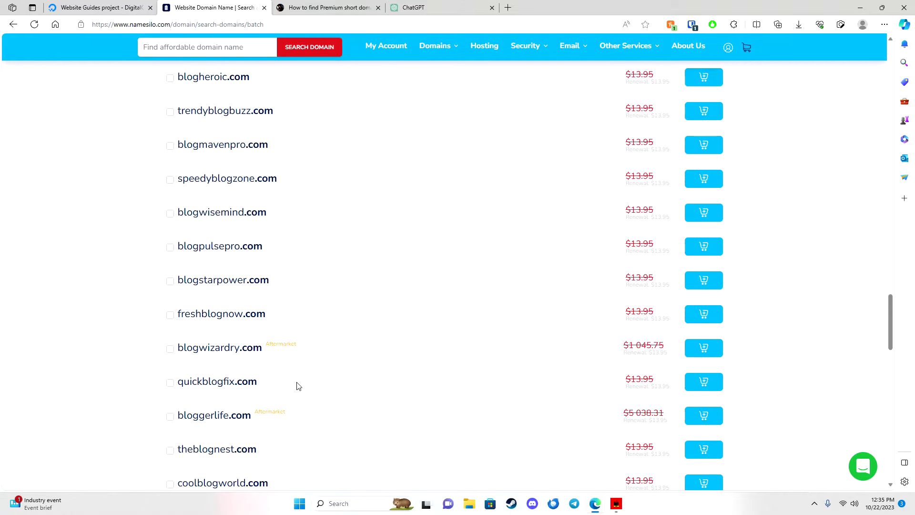
{"action": "scroll", "coordinate": [298, 386], "scroll_direction": "down", "scroll_amount": 4}
{"action": "scroll", "coordinate": [320, 376], "scroll_direction": "up", "scroll_amount": 20}
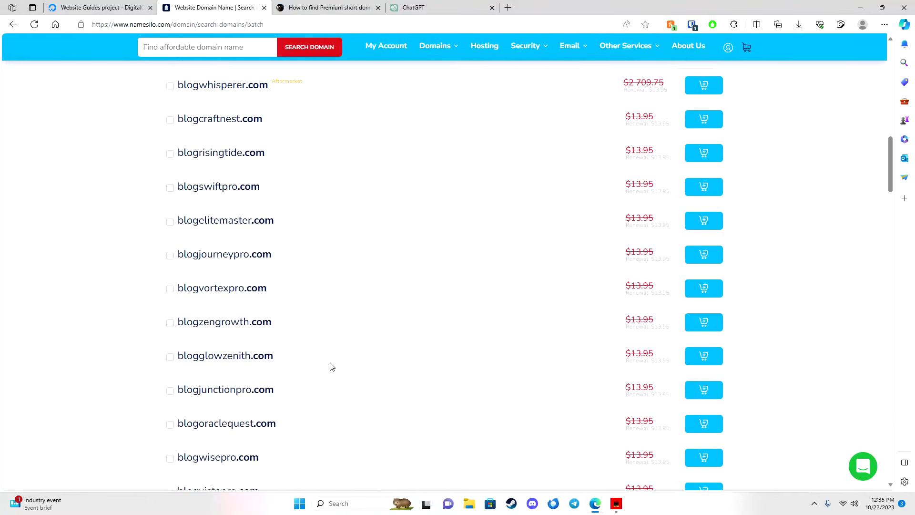
{"action": "scroll", "coordinate": [332, 366], "scroll_direction": "up", "scroll_amount": 12}
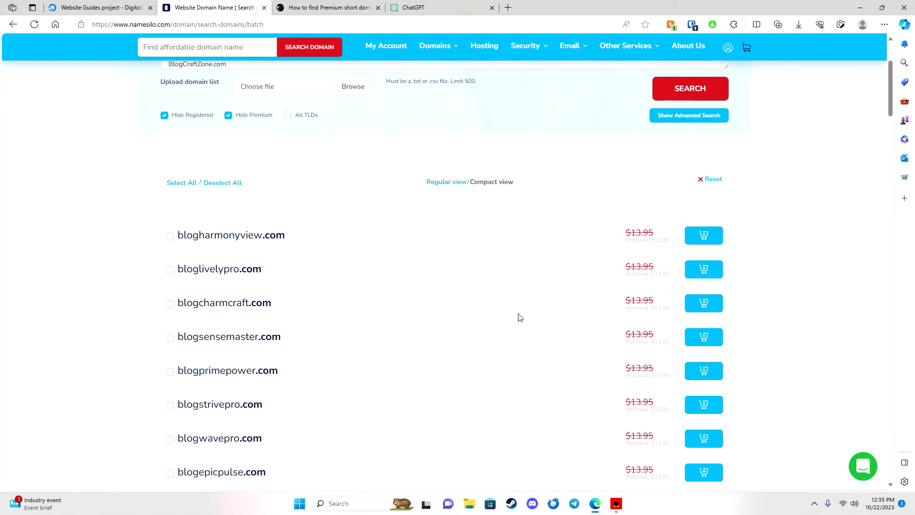
Add blogcharmcraft.com to the cart and start checkout for the $13.95 one-year order.
{"action": "left_click", "coordinate": [699, 303]}
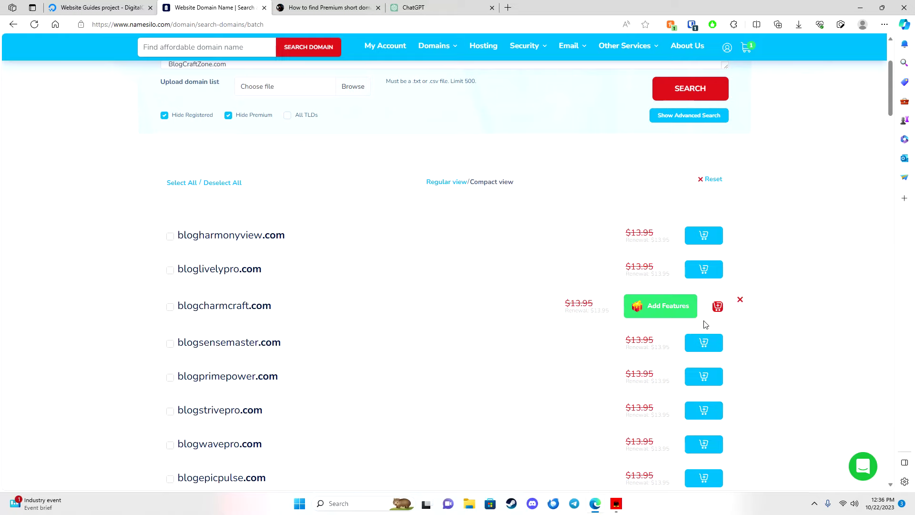
{"action": "left_click", "coordinate": [720, 313]}
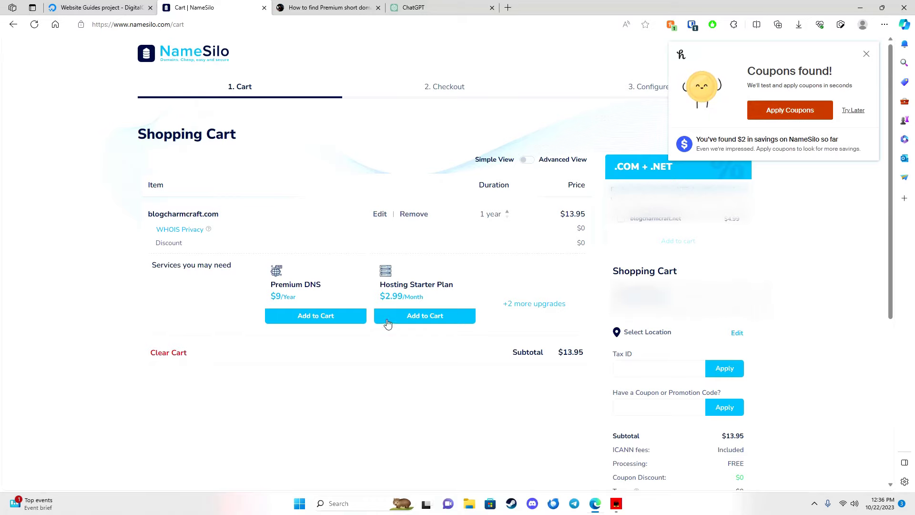
{"action": "scroll", "coordinate": [563, 346], "scroll_direction": "down", "scroll_amount": 2}
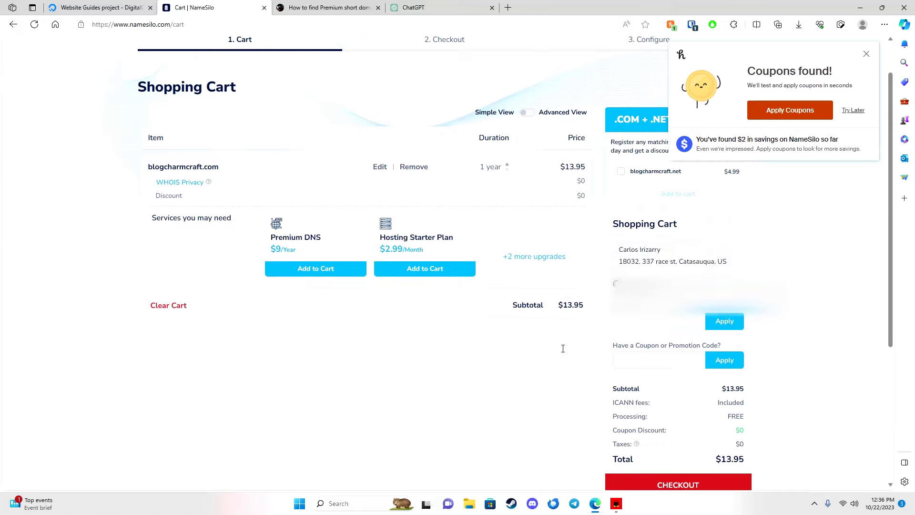
{"action": "scroll", "coordinate": [569, 315], "scroll_direction": "down", "scroll_amount": 2}
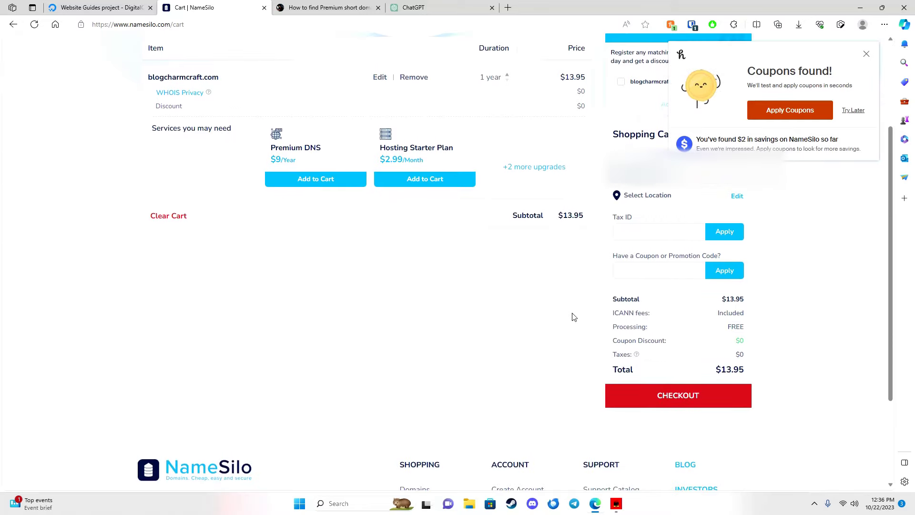
{"action": "scroll", "coordinate": [562, 312], "scroll_direction": "up", "scroll_amount": 2}
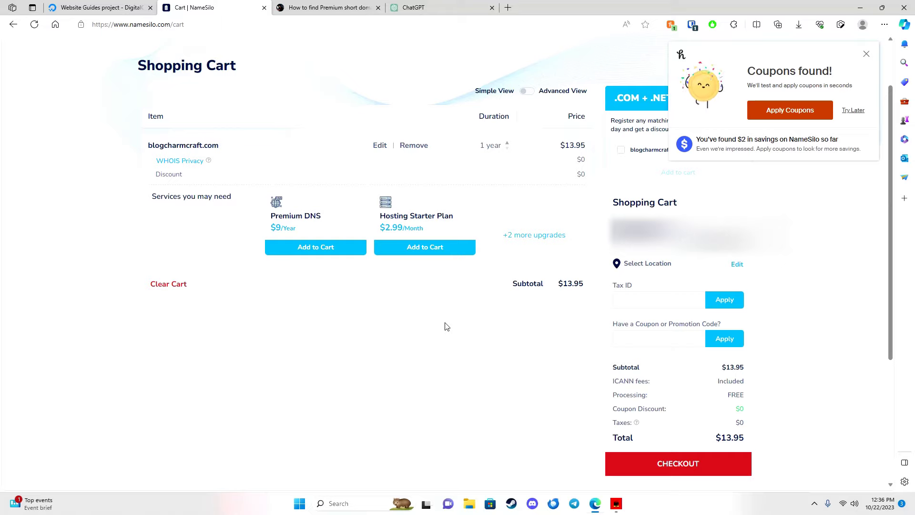
{"action": "scroll", "coordinate": [559, 358], "scroll_direction": "down", "scroll_amount": 2}
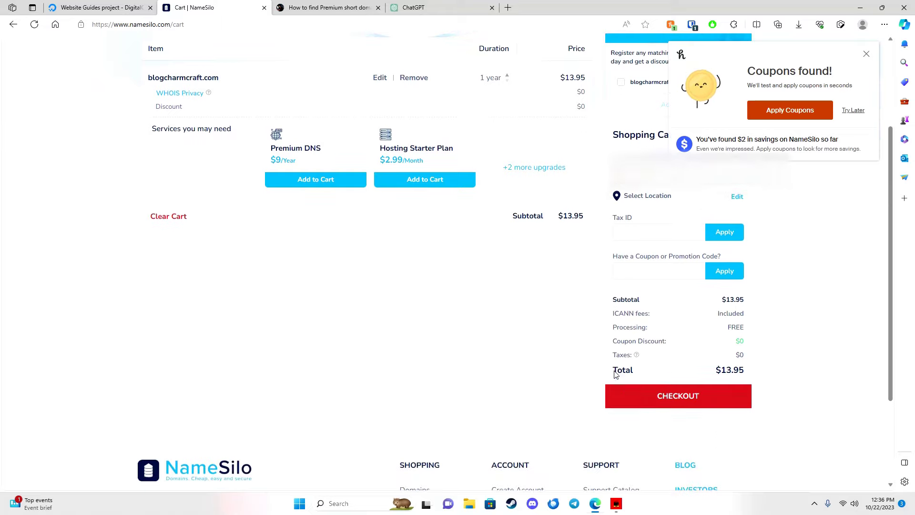
{"action": "left_click", "coordinate": [637, 399]}
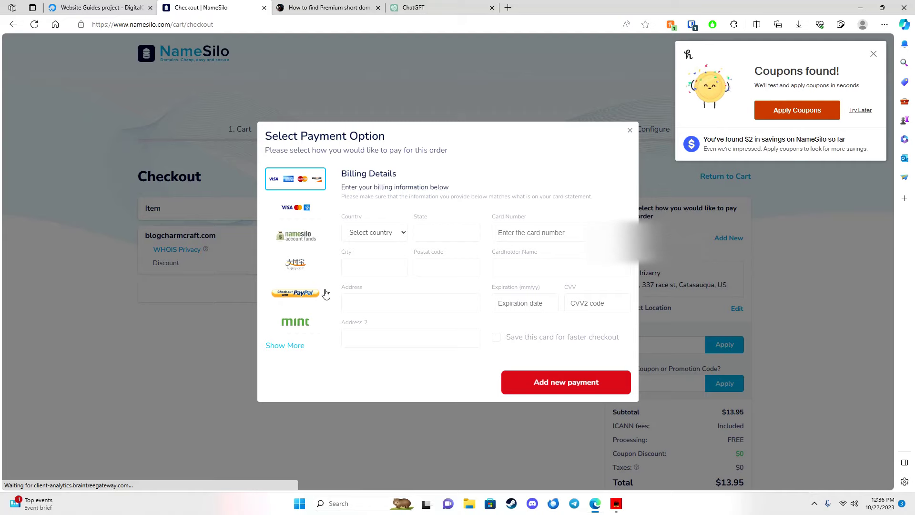
Review all payment methods, then abandon checkout and return to the account dashboard.
{"action": "left_click", "coordinate": [295, 346]}
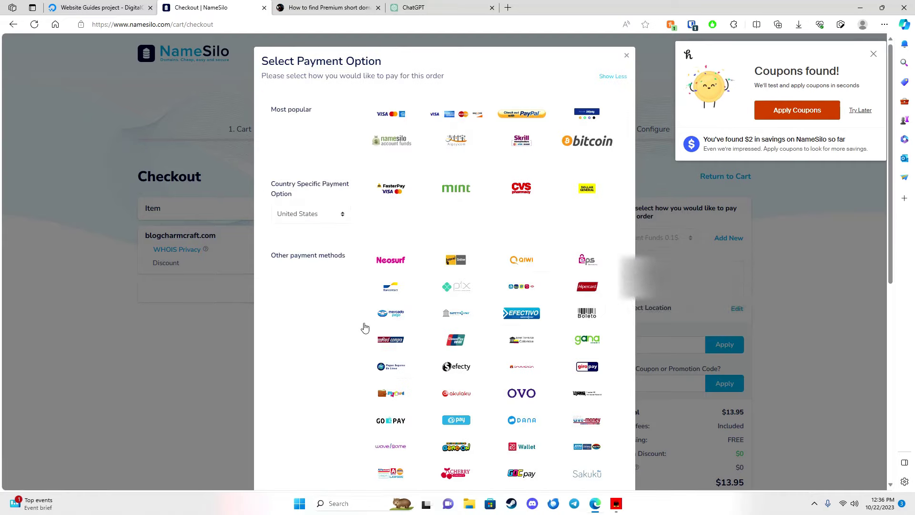
{"action": "scroll", "coordinate": [408, 272], "scroll_direction": "down", "scroll_amount": 3}
{"action": "scroll", "coordinate": [407, 271], "scroll_direction": "down", "scroll_amount": 5}
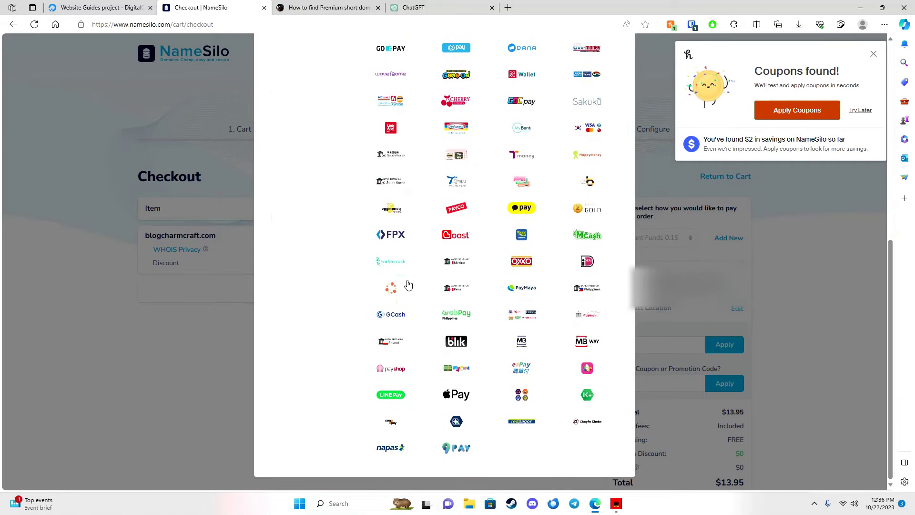
{"action": "scroll", "coordinate": [429, 358], "scroll_direction": "up", "scroll_amount": 8}
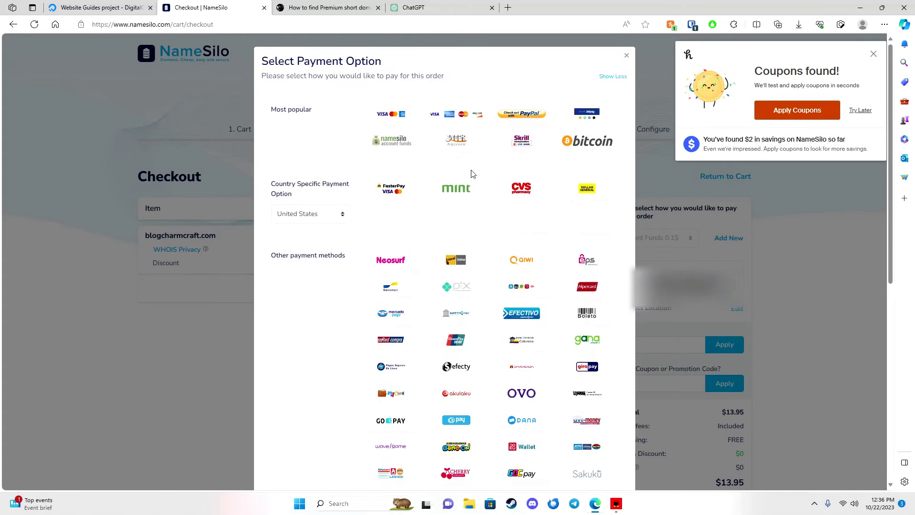
{"action": "left_click", "coordinate": [625, 56]}
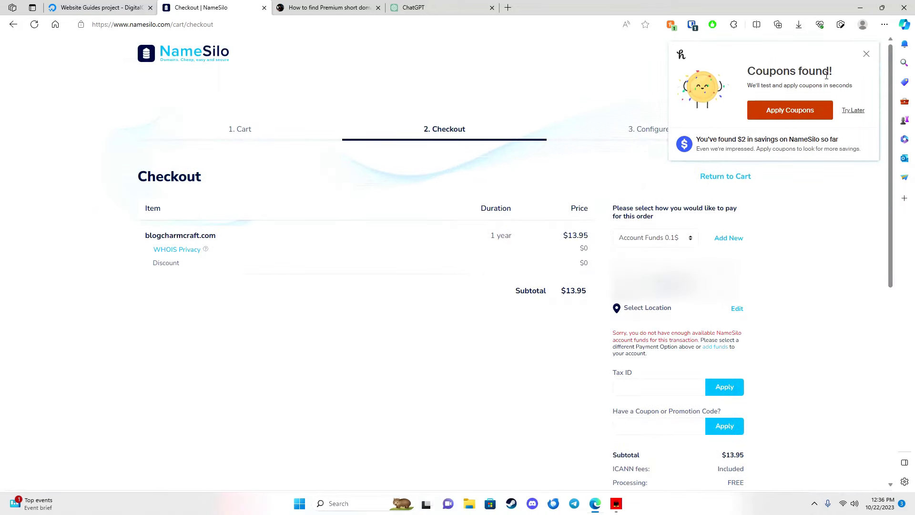
{"action": "left_click", "coordinate": [866, 53]}
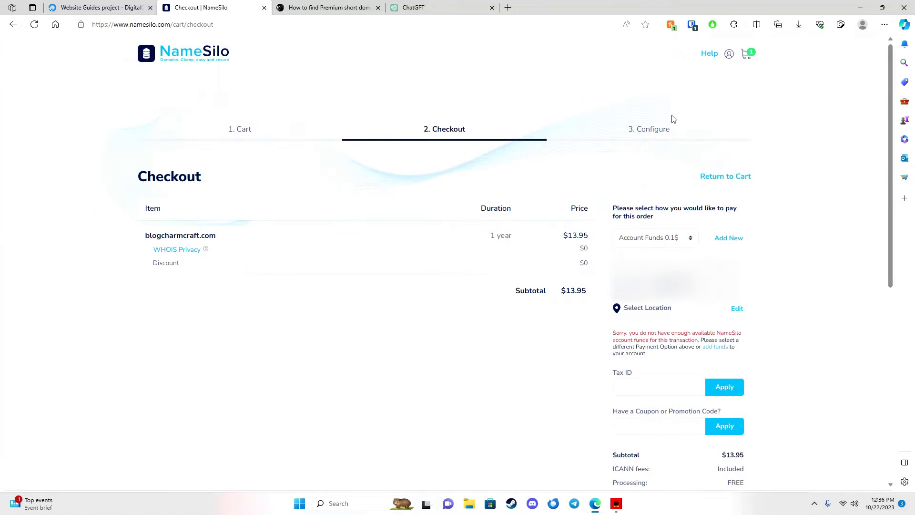
{"action": "left_click", "coordinate": [206, 56]}
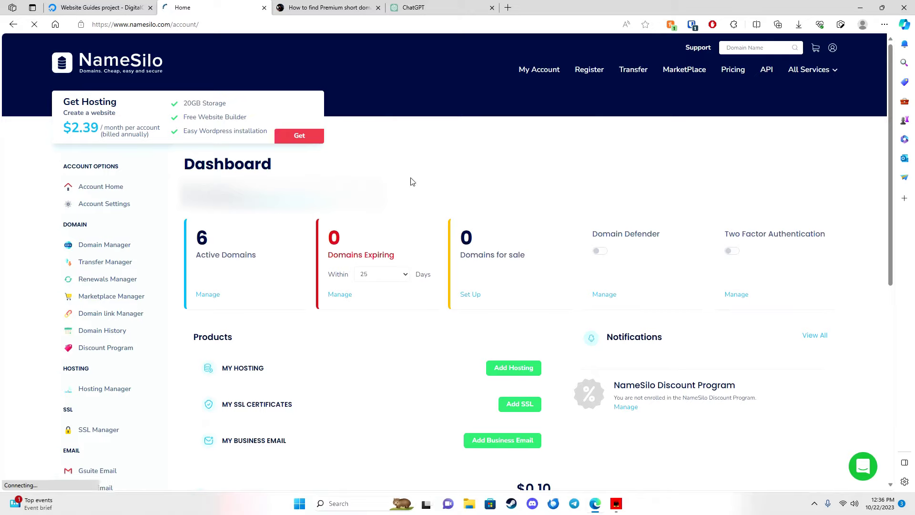
Open blogcrafty.com's Domain Console from the Domain Manager to see its DNSOWL nameservers.
{"action": "left_click", "coordinate": [208, 294]}
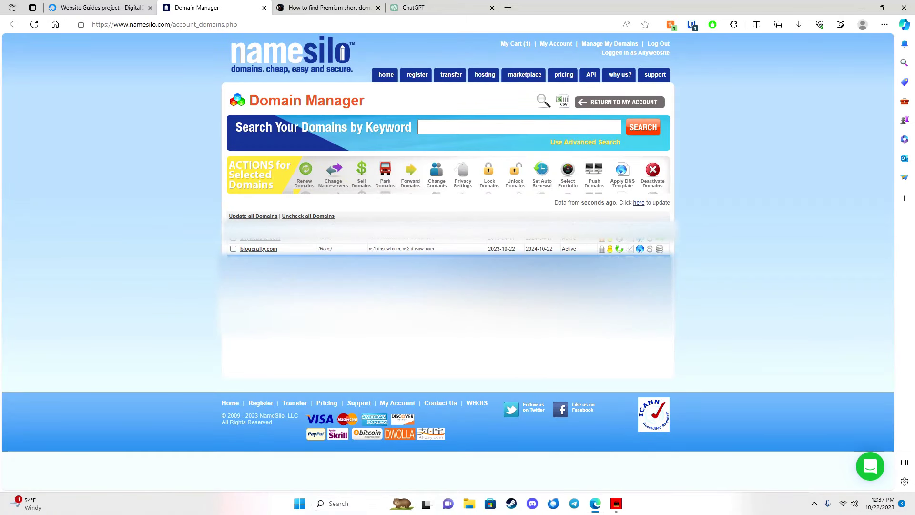
{"action": "left_click", "coordinate": [260, 249]}
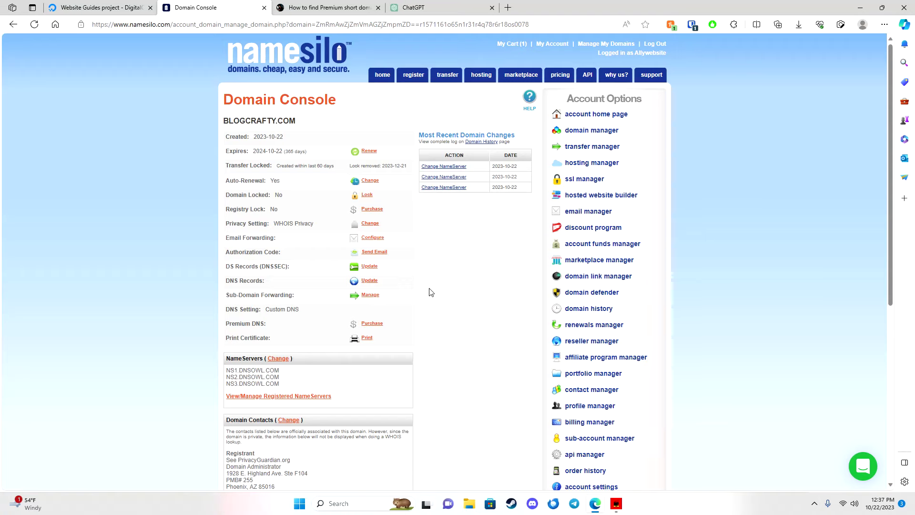
{"action": "scroll", "coordinate": [430, 292], "scroll_direction": "down", "scroll_amount": 1}
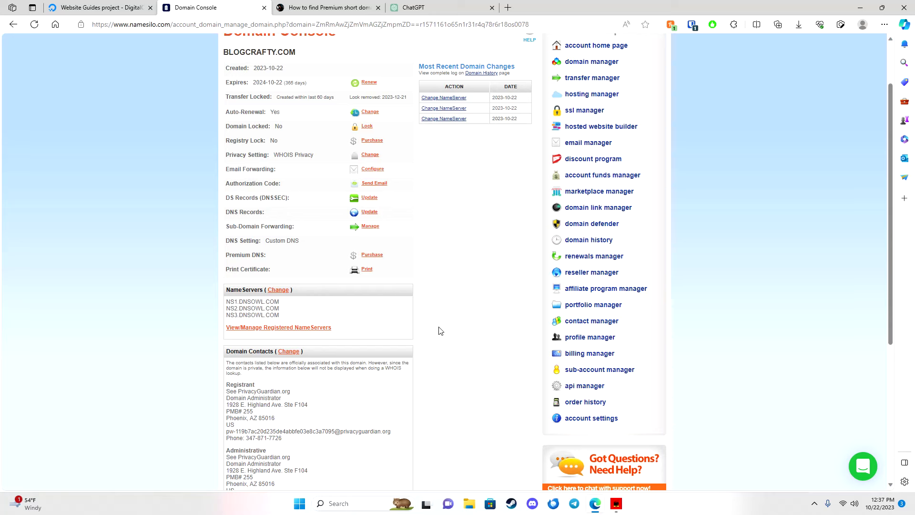
{"action": "left_click", "coordinate": [100, 7]}
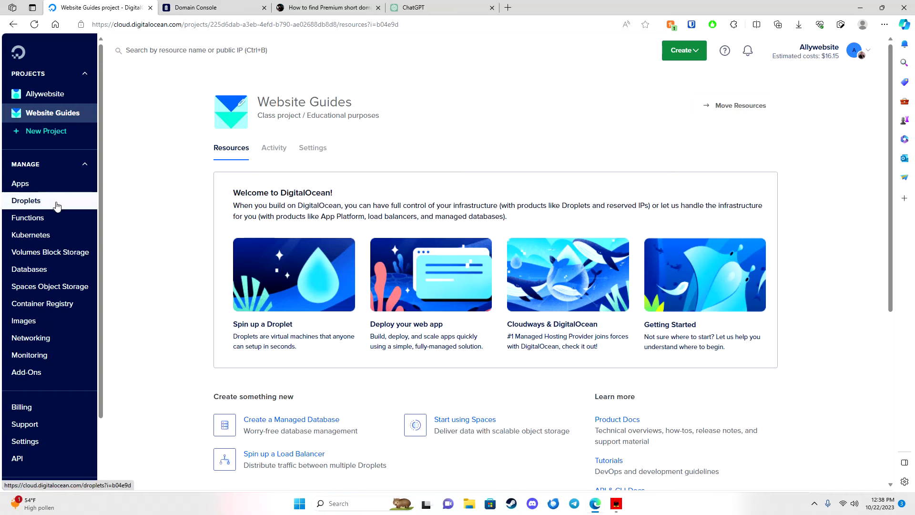
Open the Create menu in the Website Guides project.
{"action": "left_click", "coordinate": [693, 58]}
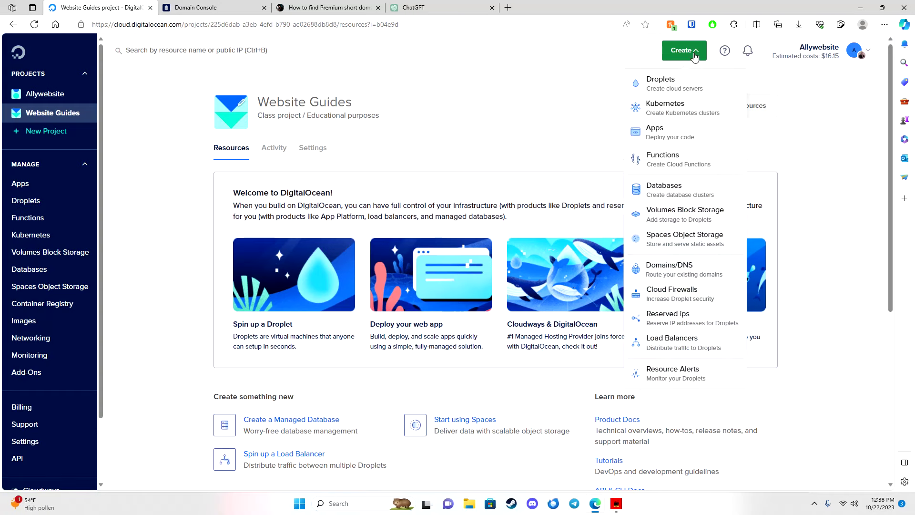
Start a new droplet in San Francisco datacenter SFO3 and browse the Marketplace images.
{"action": "left_click", "coordinate": [667, 87]}
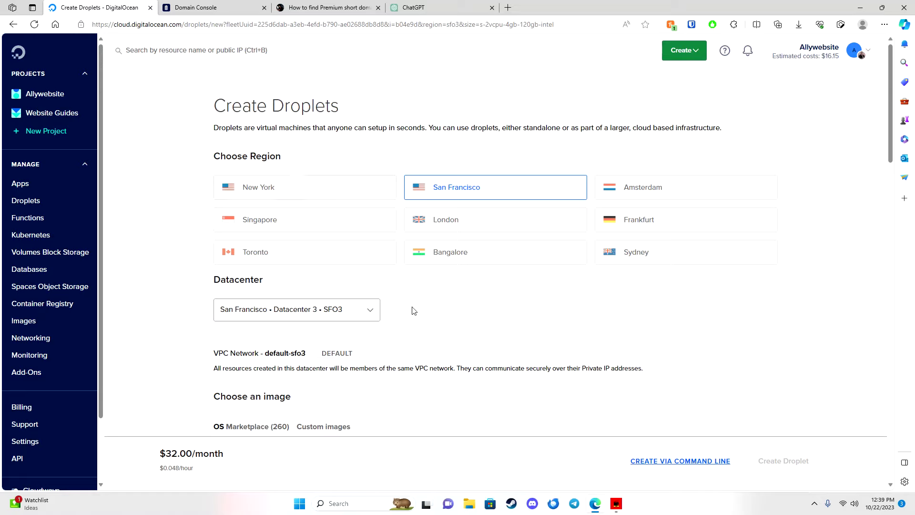
{"action": "scroll", "coordinate": [413, 323], "scroll_direction": "down", "scroll_amount": 1}
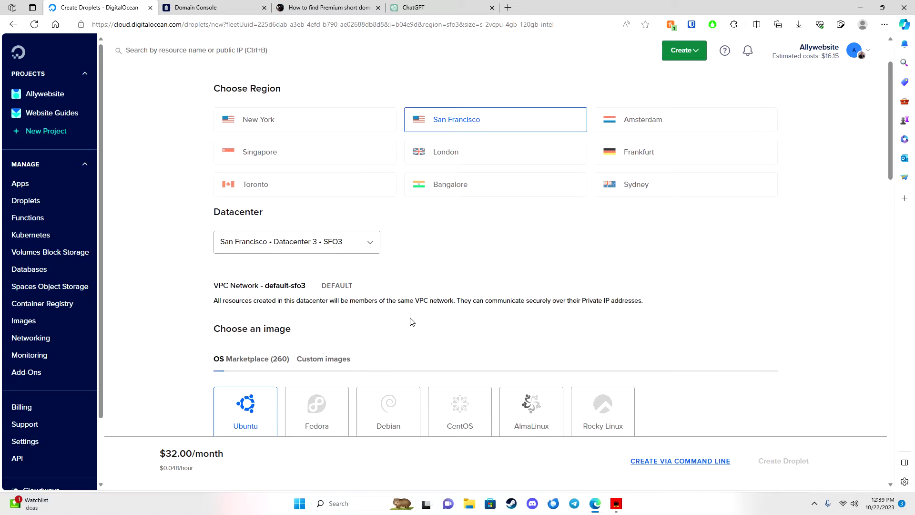
{"action": "left_click", "coordinate": [355, 246]}
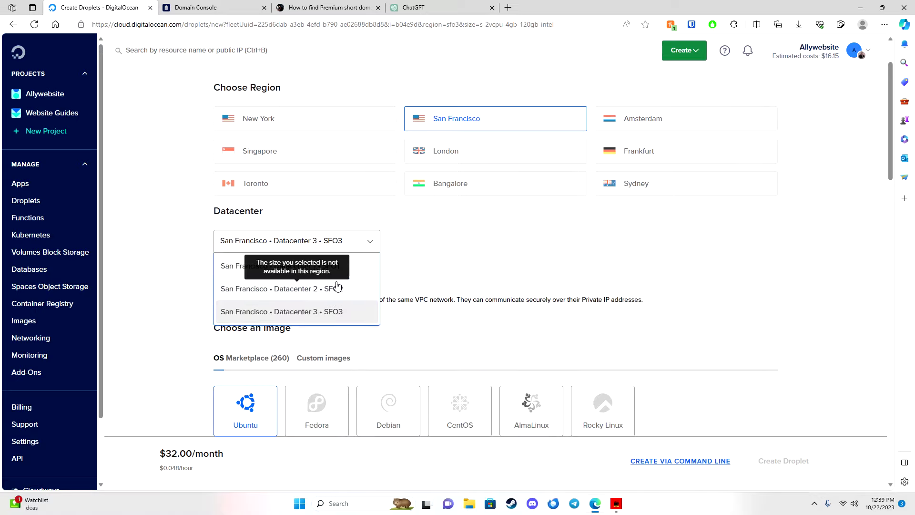
{"action": "left_click", "coordinate": [335, 315]}
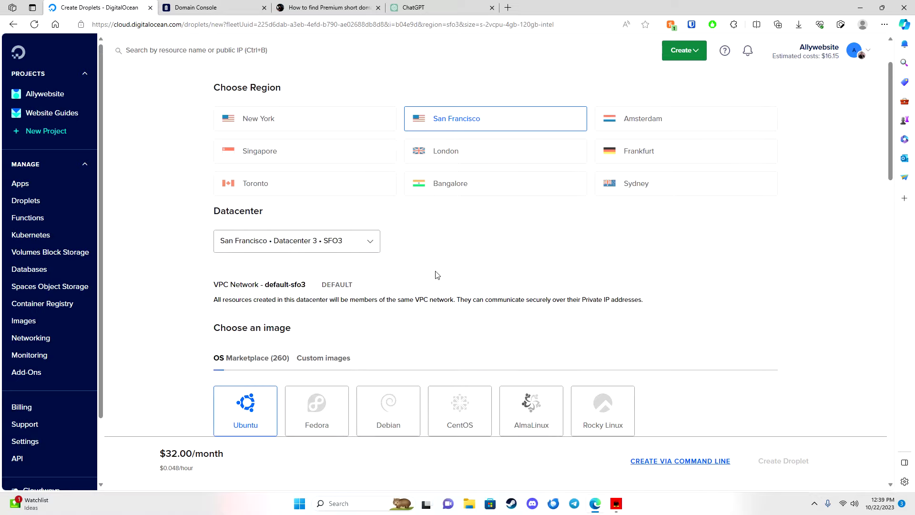
{"action": "scroll", "coordinate": [437, 275], "scroll_direction": "down", "scroll_amount": 3}
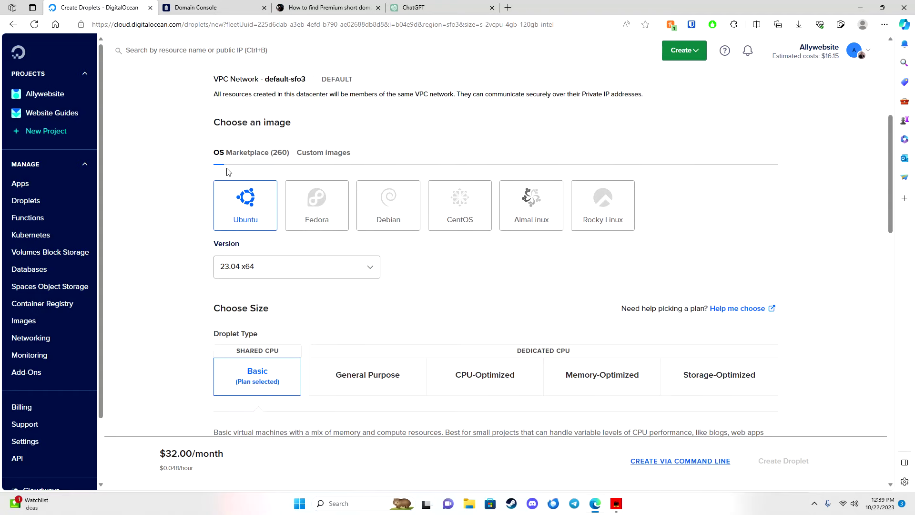
{"action": "left_click", "coordinate": [245, 160]}
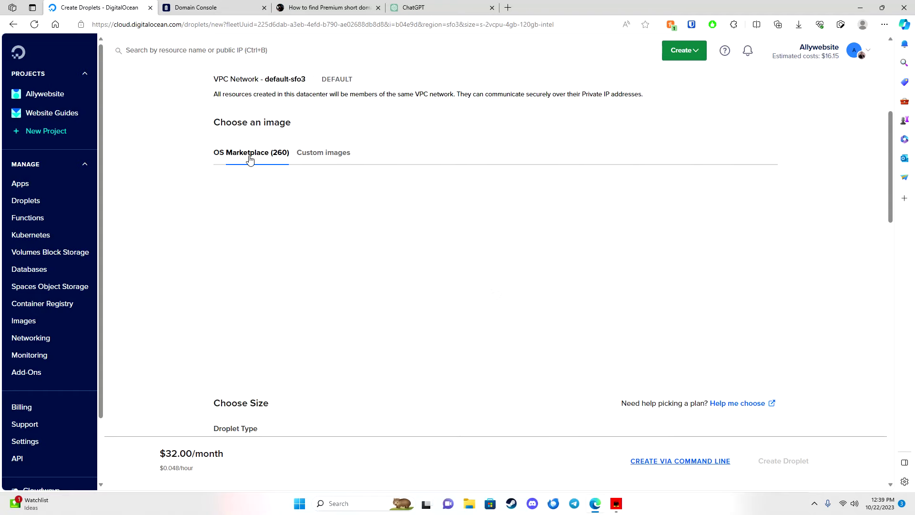
{"action": "scroll", "coordinate": [189, 269], "scroll_direction": "down", "scroll_amount": 1}
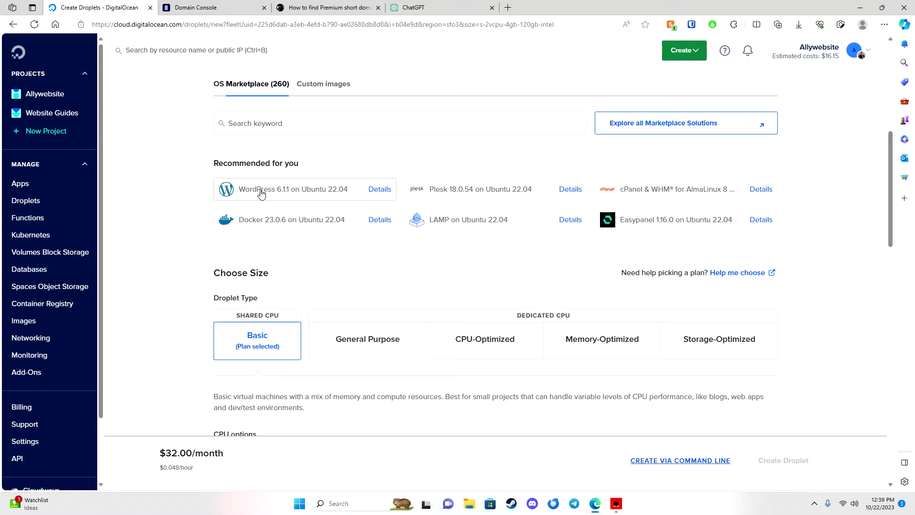
Choose the WordPress 6.1.1 on Ubuntu 22.04 image with the Regular $6/mo plan.
{"action": "left_click", "coordinate": [261, 193]}
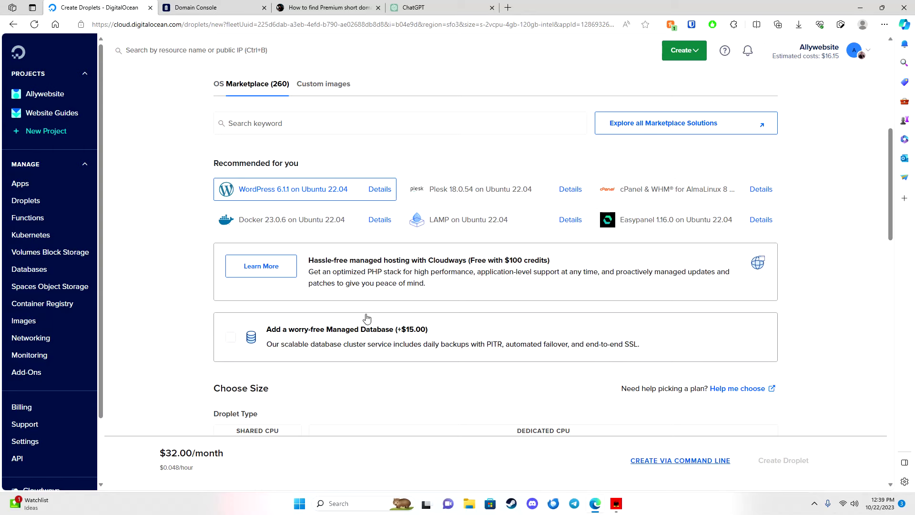
{"action": "scroll", "coordinate": [370, 285], "scroll_direction": "down", "scroll_amount": 5}
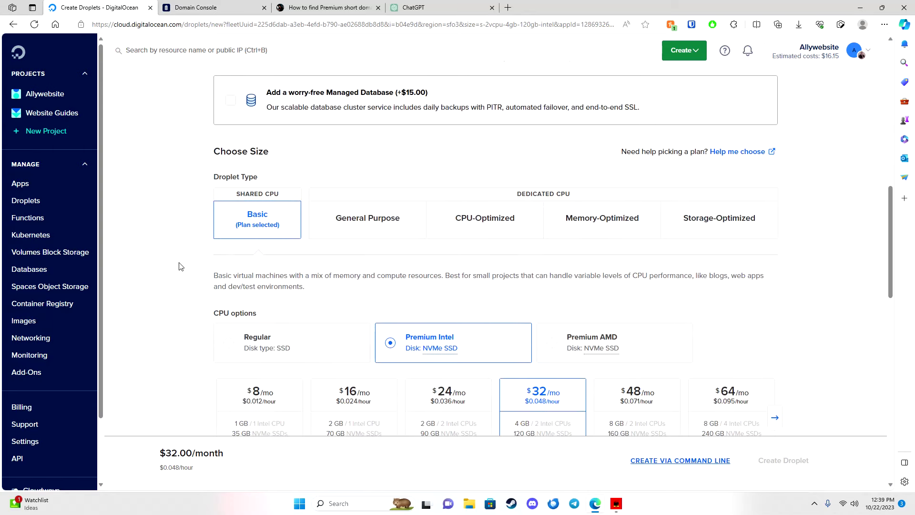
{"action": "scroll", "coordinate": [204, 235], "scroll_direction": "down", "scroll_amount": 3}
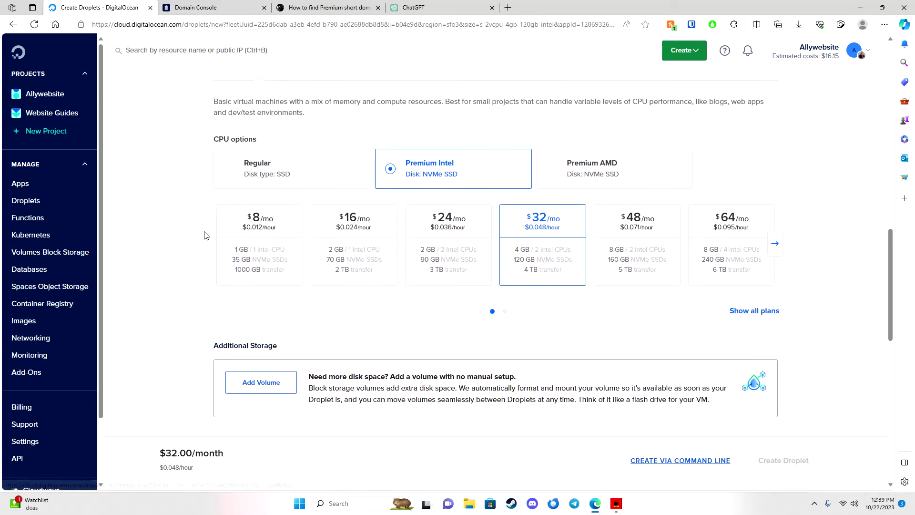
{"action": "left_click", "coordinate": [253, 174]}
{"action": "left_click", "coordinate": [272, 251]}
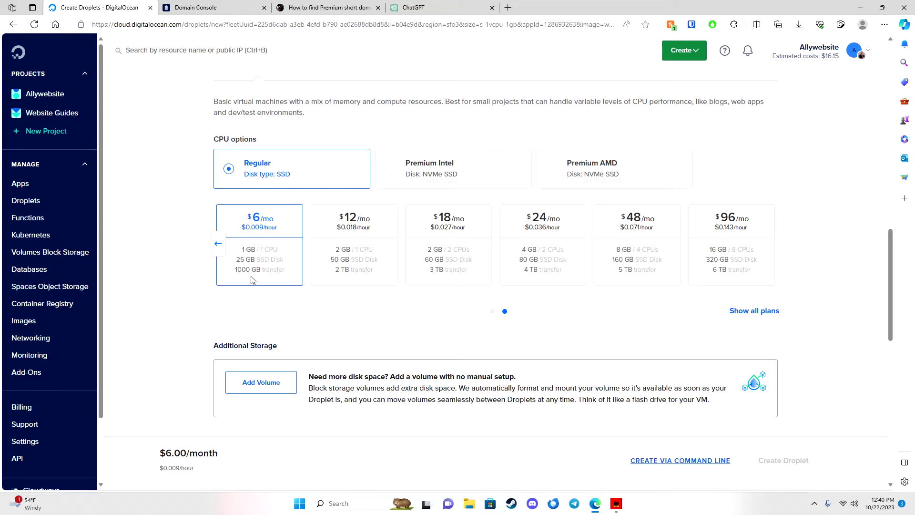
{"action": "scroll", "coordinate": [180, 327], "scroll_direction": "down", "scroll_amount": 5}
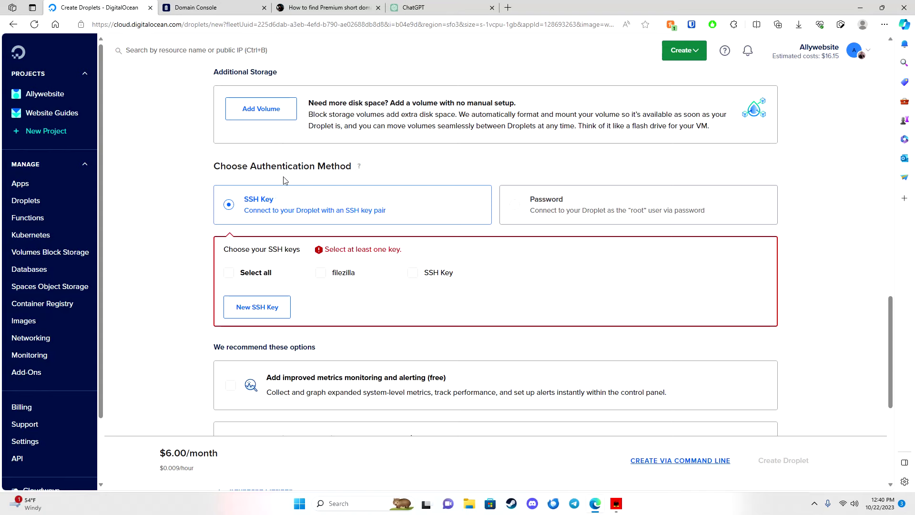
Use password authentication and enter a root password meeting all four listed requirements.
{"action": "scroll", "coordinate": [286, 186], "scroll_direction": "up", "scroll_amount": 1}
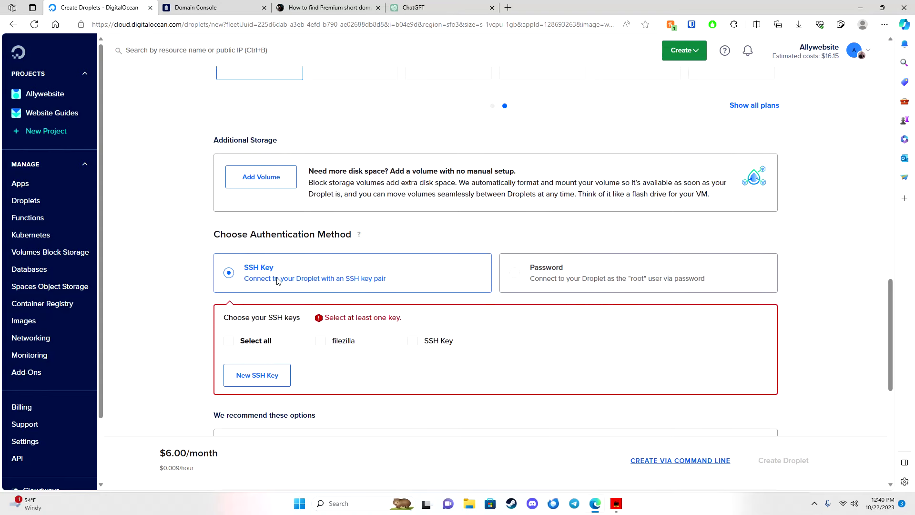
{"action": "left_click", "coordinate": [519, 276]}
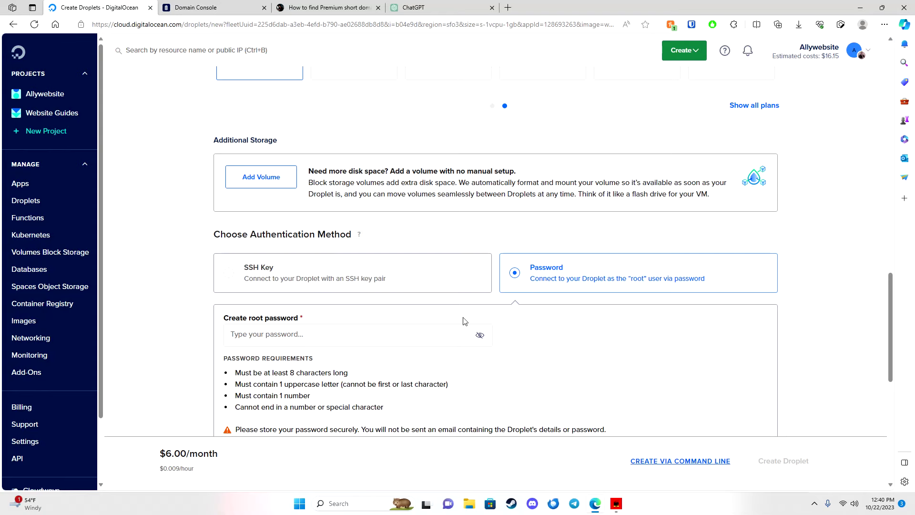
{"action": "left_click", "coordinate": [360, 338]}
{"action": "scroll", "coordinate": [265, 318], "scroll_direction": "down", "scroll_amount": 1}
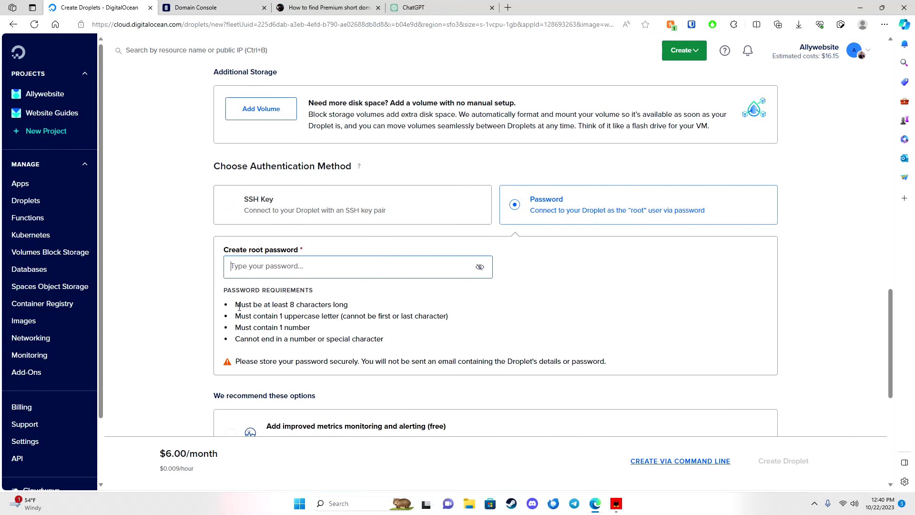
{"action": "left_click_drag", "start_coordinate": [239, 307], "coordinate": [398, 342]}
{"action": "left_click", "coordinate": [347, 336]}
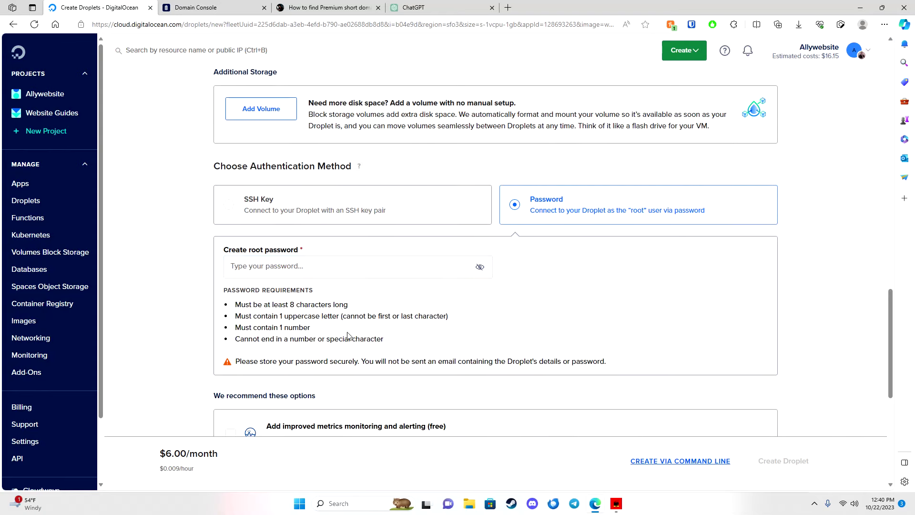
{"action": "left_click", "coordinate": [345, 274]}
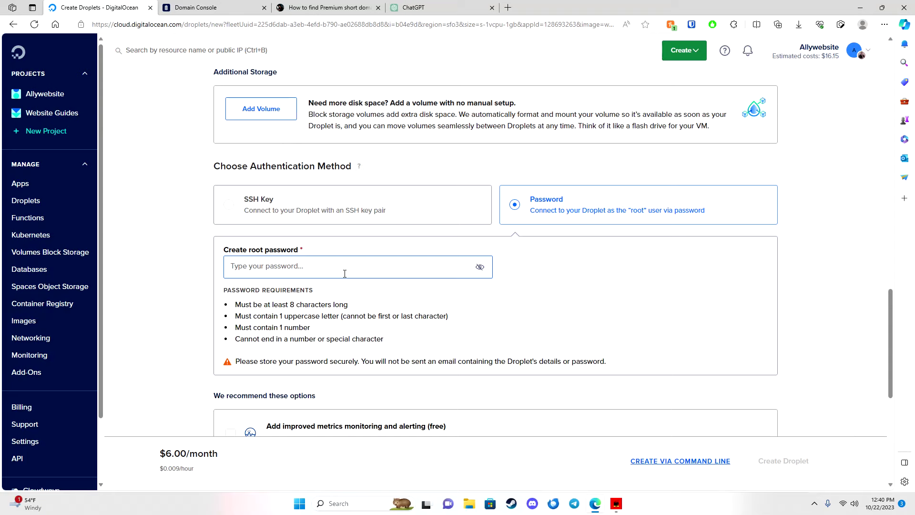
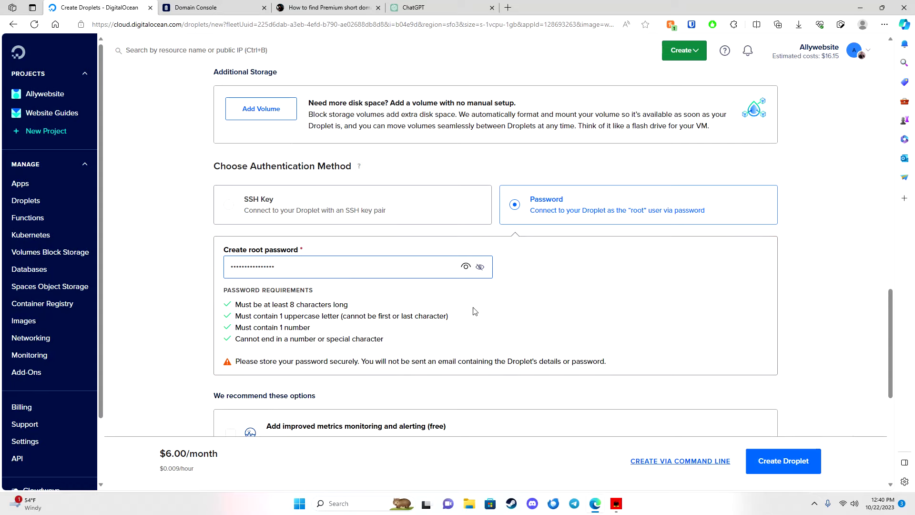
{"action": "scroll", "coordinate": [460, 323], "scroll_direction": "down", "scroll_amount": 3}
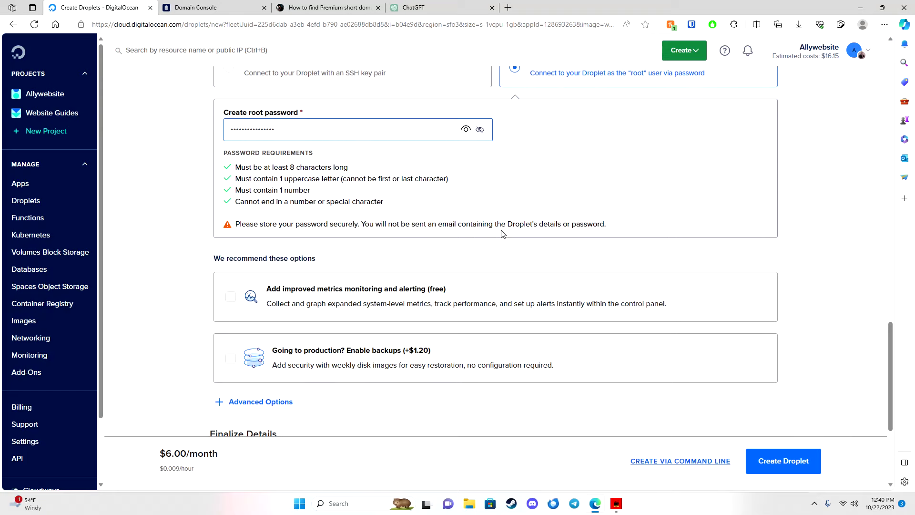
Replace the default hostname with blogcrafty.com and create the droplet.
{"action": "scroll", "coordinate": [353, 293], "scroll_direction": "down", "scroll_amount": 4}
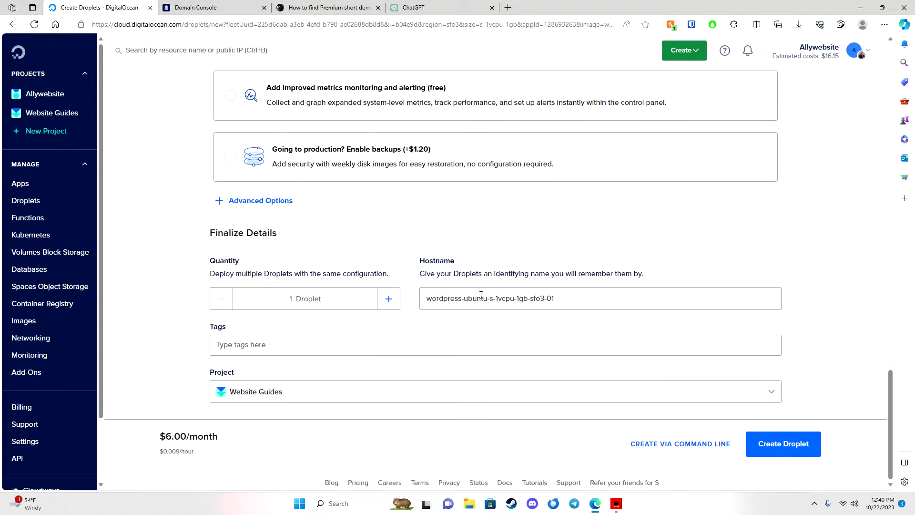
{"action": "triple_click", "coordinate": [481, 298]}
{"action": "key", "text": "BackSpace"}
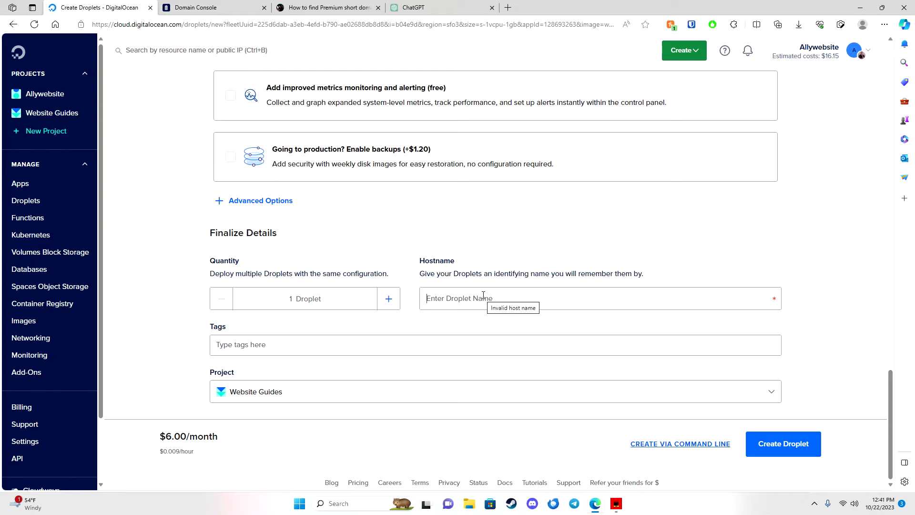
{"action": "type", "text": "blogcrafty"}
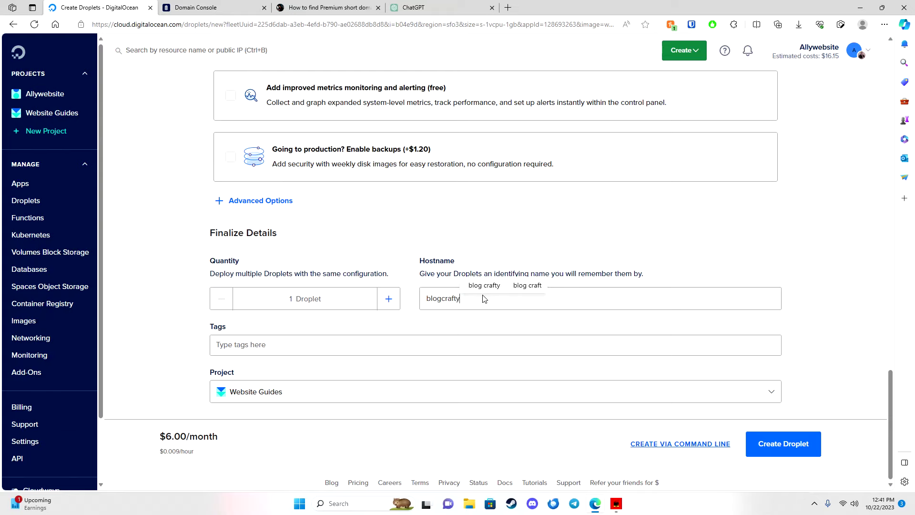
{"action": "type", "text": ".com"}
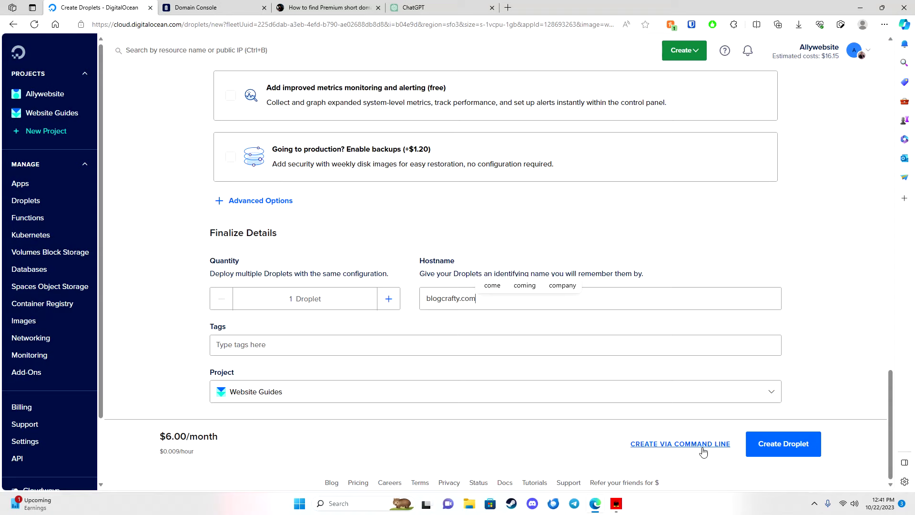
{"action": "left_click", "coordinate": [800, 452]}
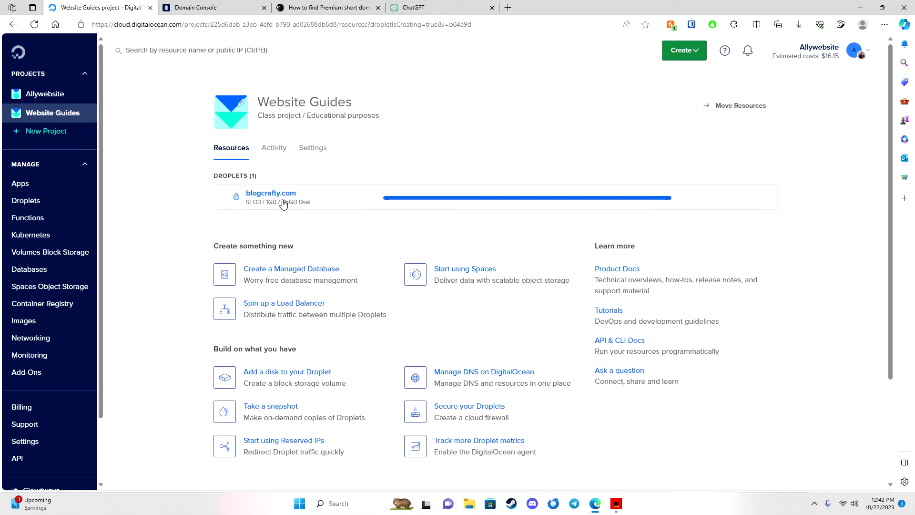
Open the running blogcrafty.com droplet's page and start setting up a reserved IP for it.
{"action": "left_click", "coordinate": [315, 201]}
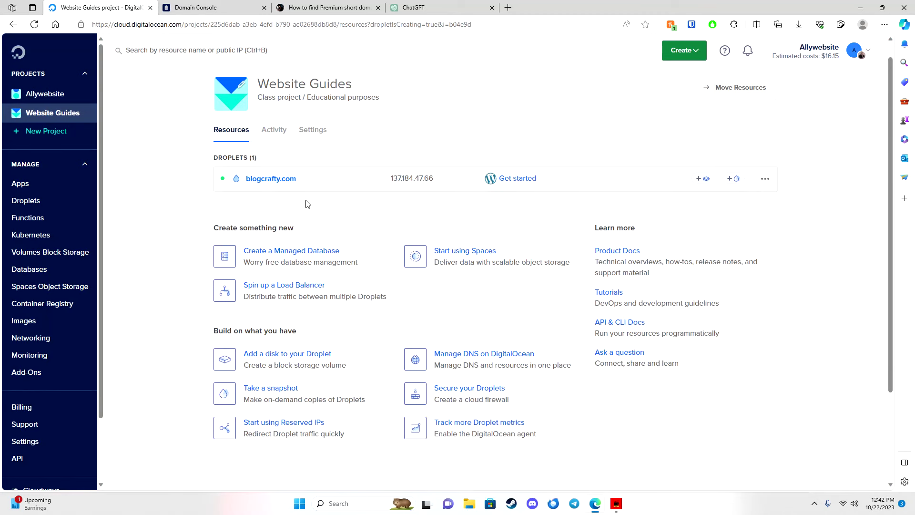
{"action": "left_click", "coordinate": [279, 181]}
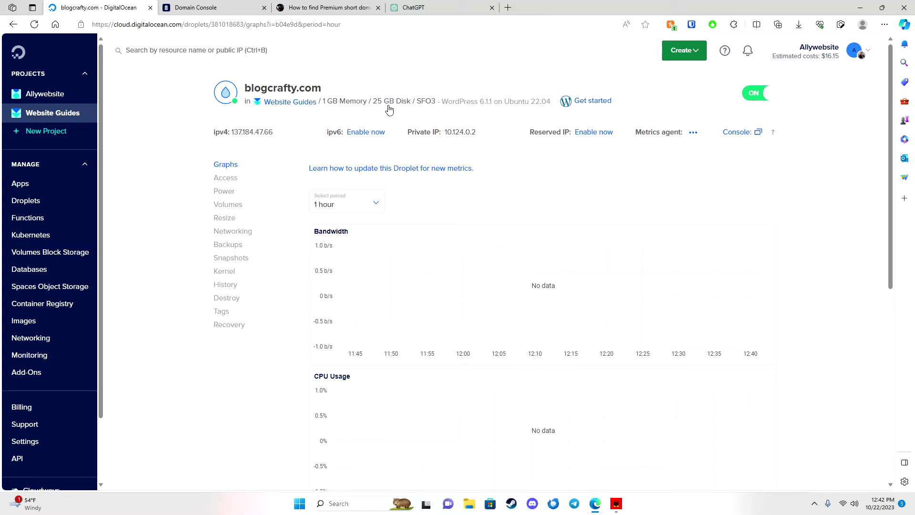
{"action": "mouse_move", "coordinate": [459, 136]}
{"action": "left_click", "coordinate": [590, 137]}
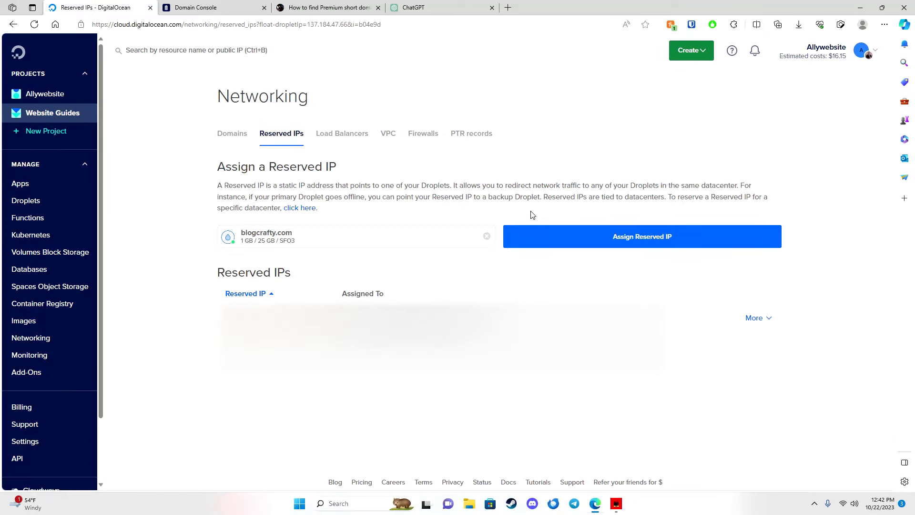
Assign reserved IP 24.199.73.20 to blogcrafty.com, then go to the Domains list.
{"action": "left_click", "coordinate": [558, 239]}
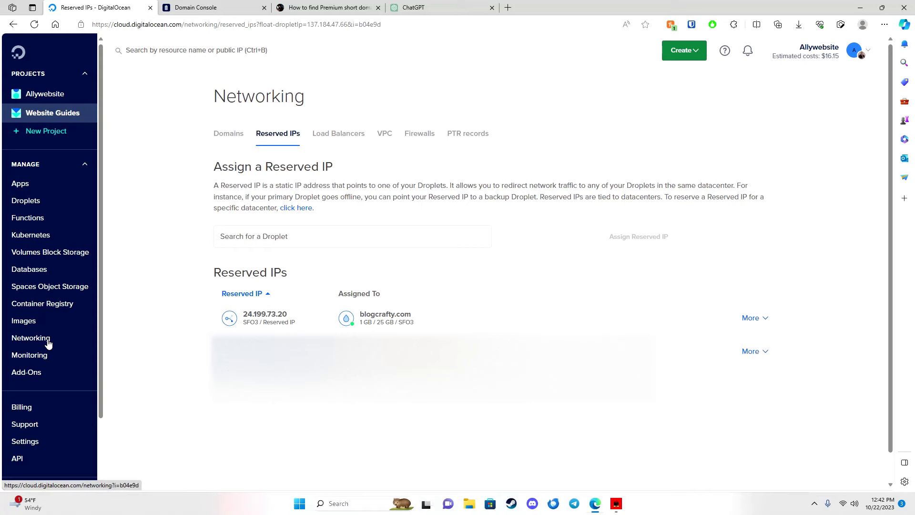
{"action": "left_click", "coordinate": [230, 135]}
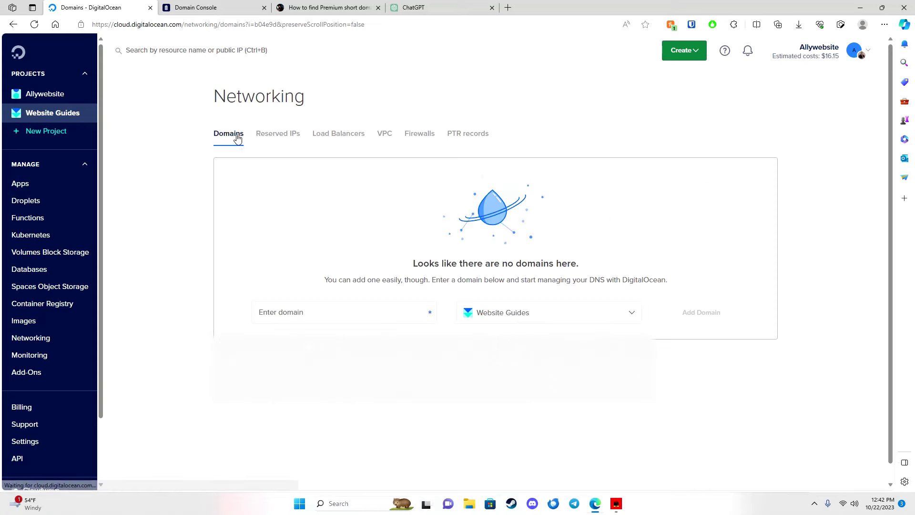
Add blogcrafty.com as a domain and scroll to its three DigitalOcean NS records.
{"action": "left_click", "coordinate": [312, 312]}
{"action": "type", "text": "b"}
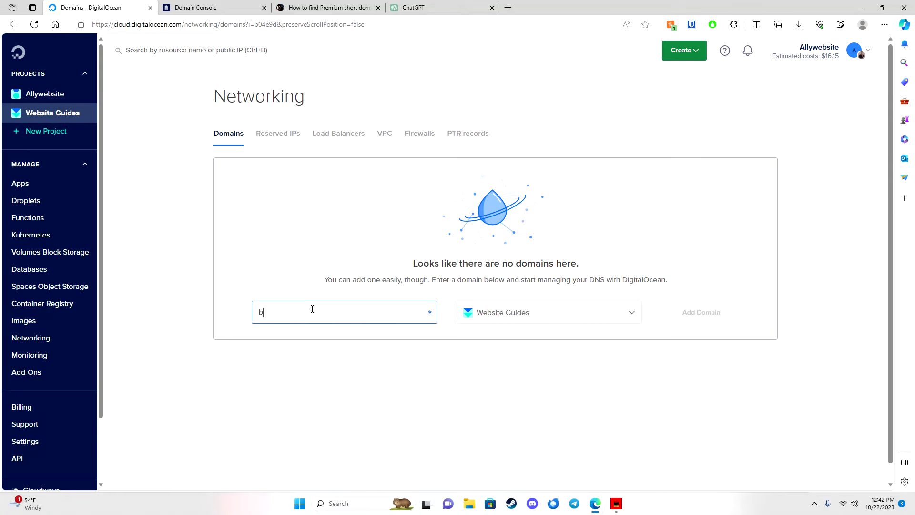
{"action": "type", "text": "logcrafty.com"}
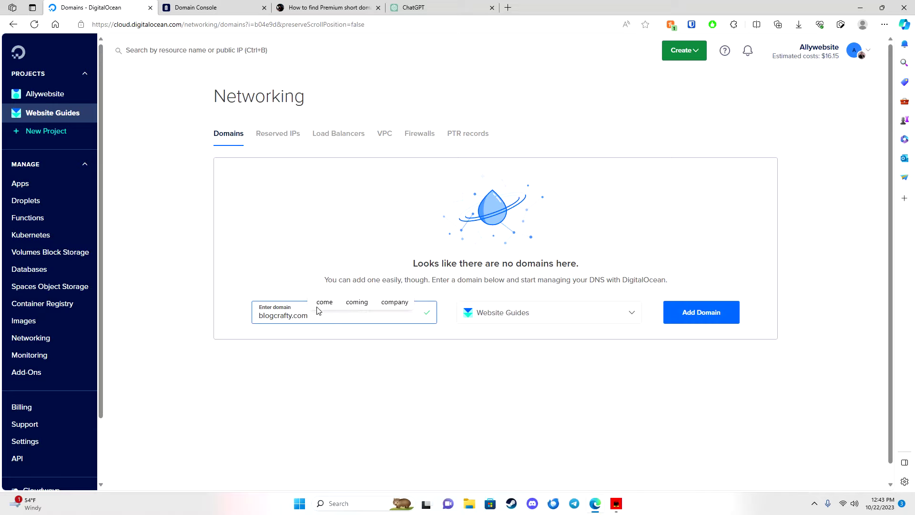
{"action": "left_click", "coordinate": [692, 316]}
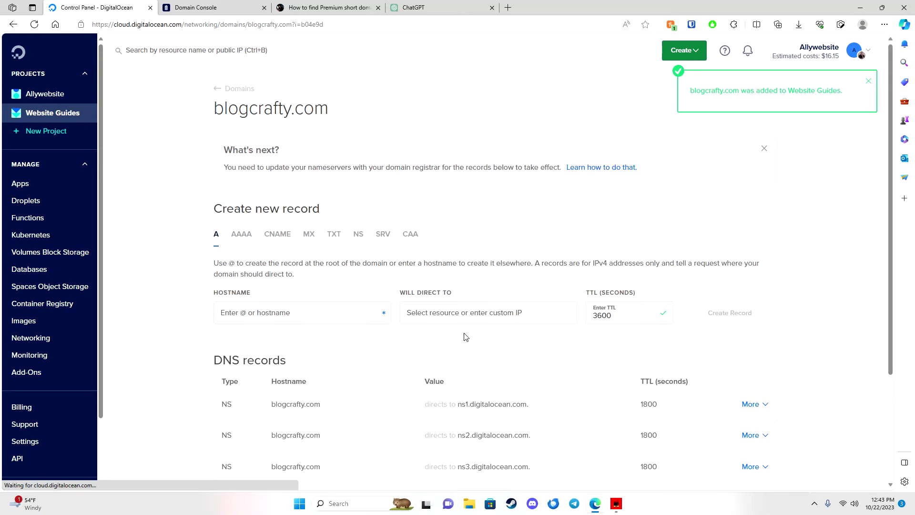
{"action": "scroll", "coordinate": [487, 316], "scroll_direction": "down", "scroll_amount": 3}
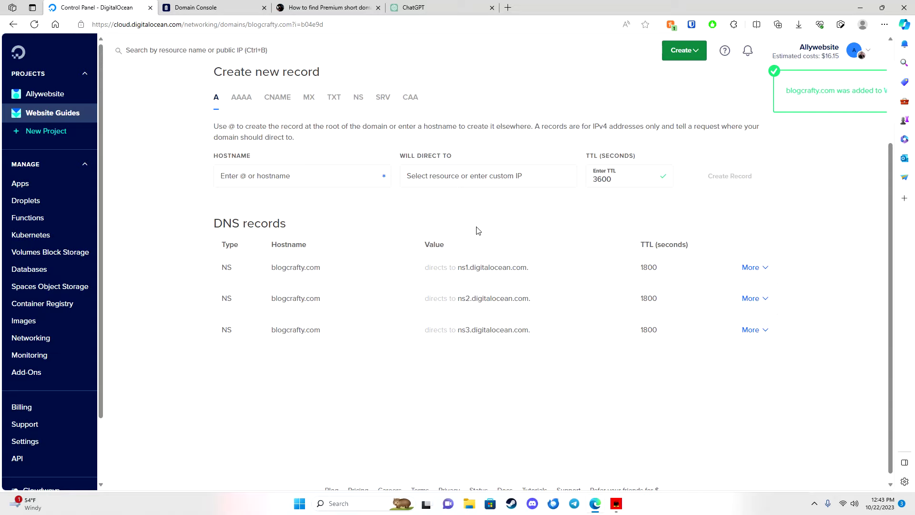
Create A records for @ and www, both pointing to the blogcrafty.com droplet at 137.184.47.66.
{"action": "left_click", "coordinate": [346, 177]}
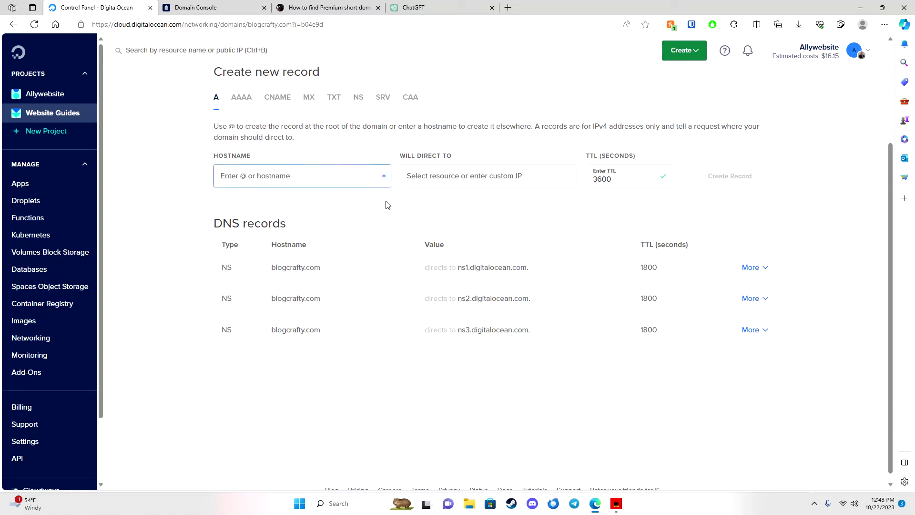
{"action": "type", "text": "@"}
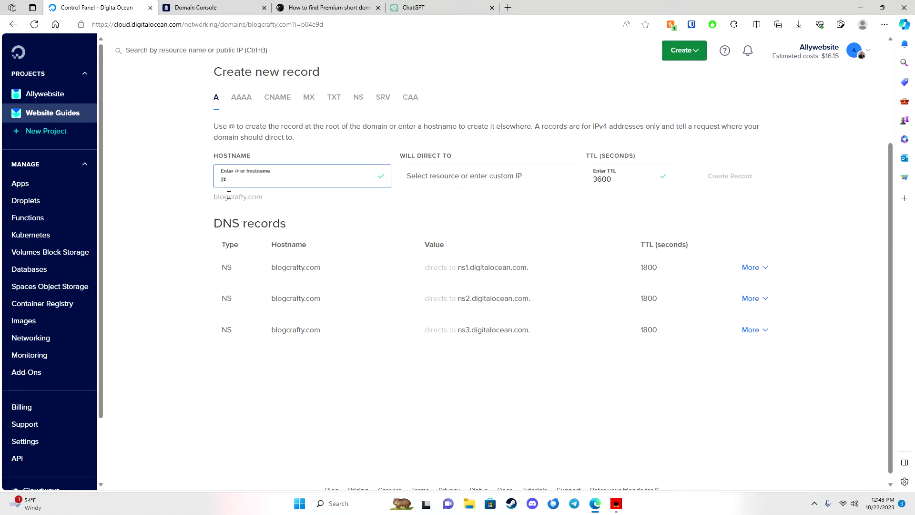
{"action": "left_click", "coordinate": [462, 176]}
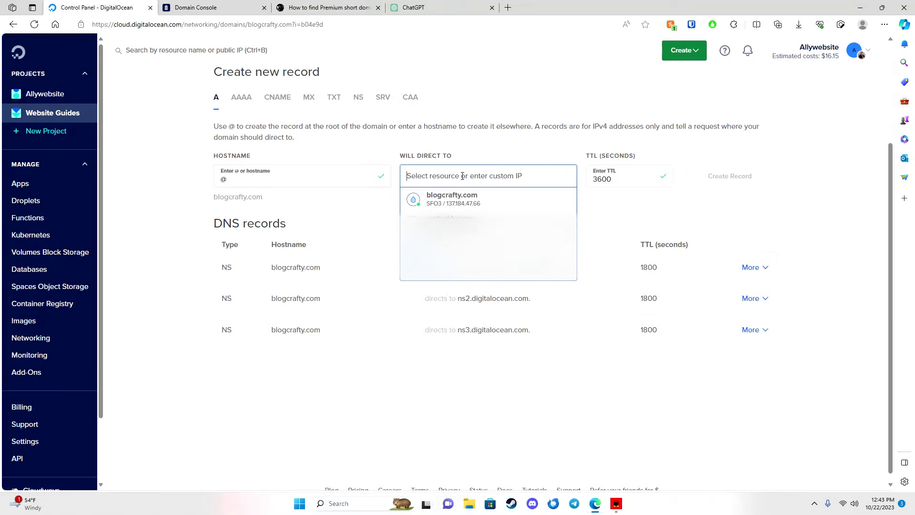
{"action": "left_click", "coordinate": [446, 199]}
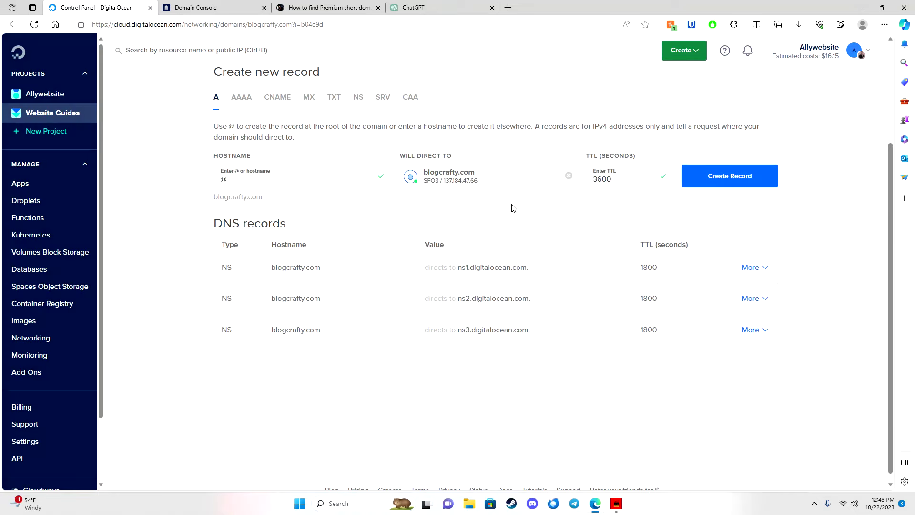
{"action": "left_click", "coordinate": [705, 180]}
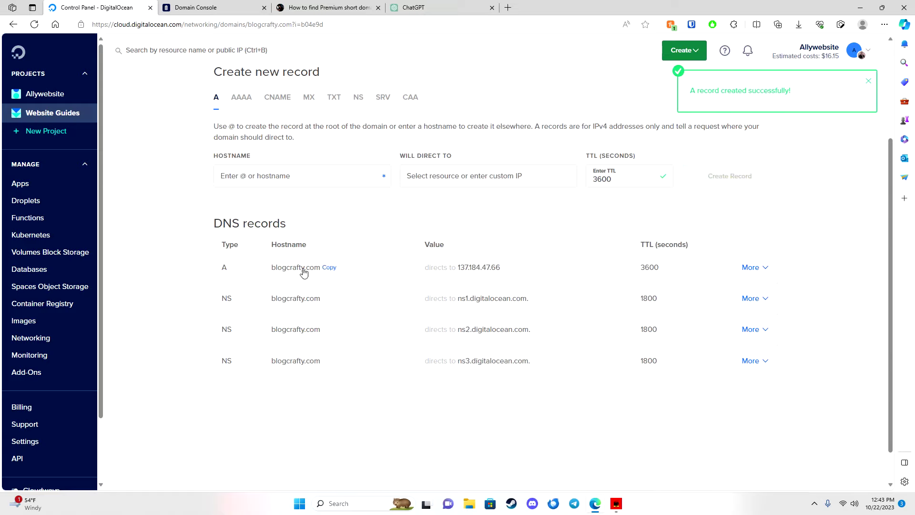
{"action": "left_click", "coordinate": [312, 177]}
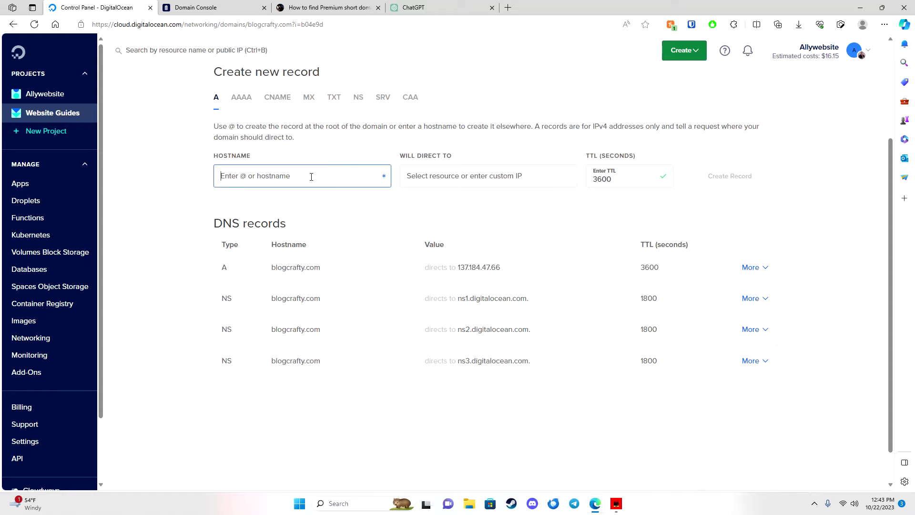
{"action": "type", "text": "www"}
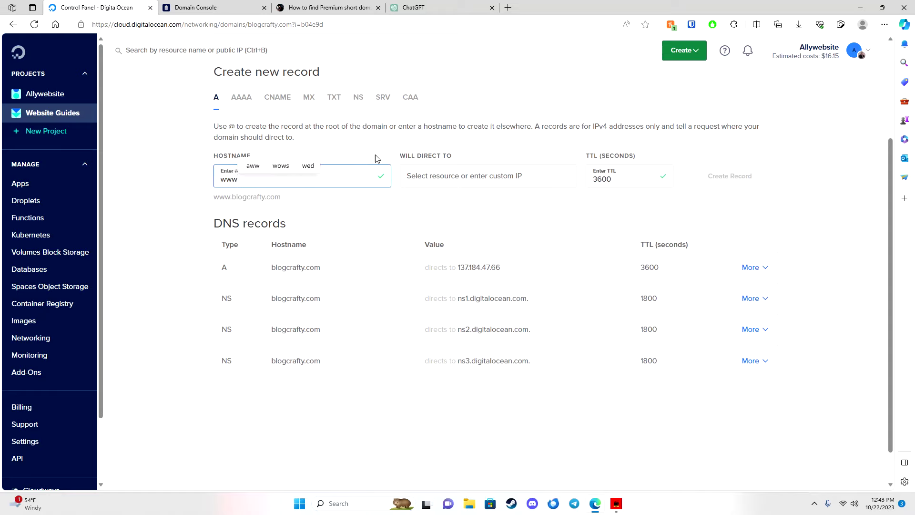
{"action": "left_click", "coordinate": [456, 174]}
{"action": "left_click", "coordinate": [465, 200]}
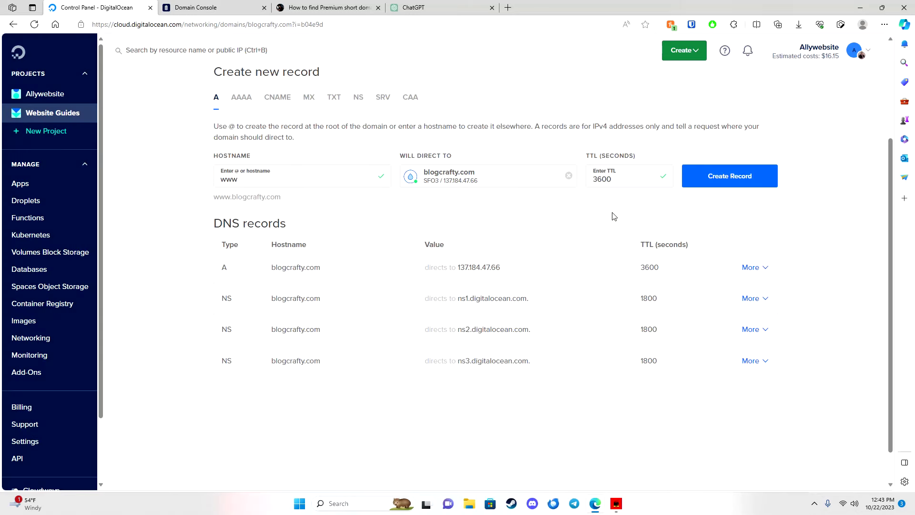
{"action": "left_click", "coordinate": [709, 187]}
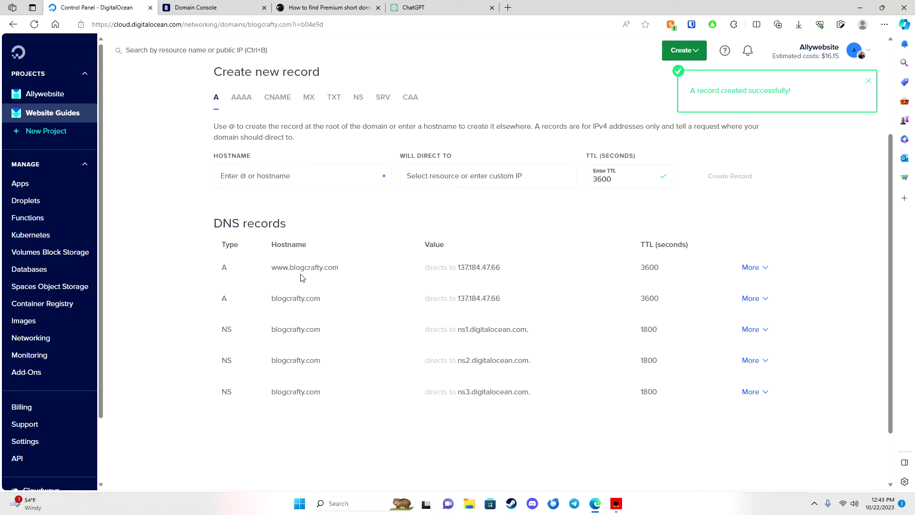
{"action": "mouse_move", "coordinate": [464, 268]}
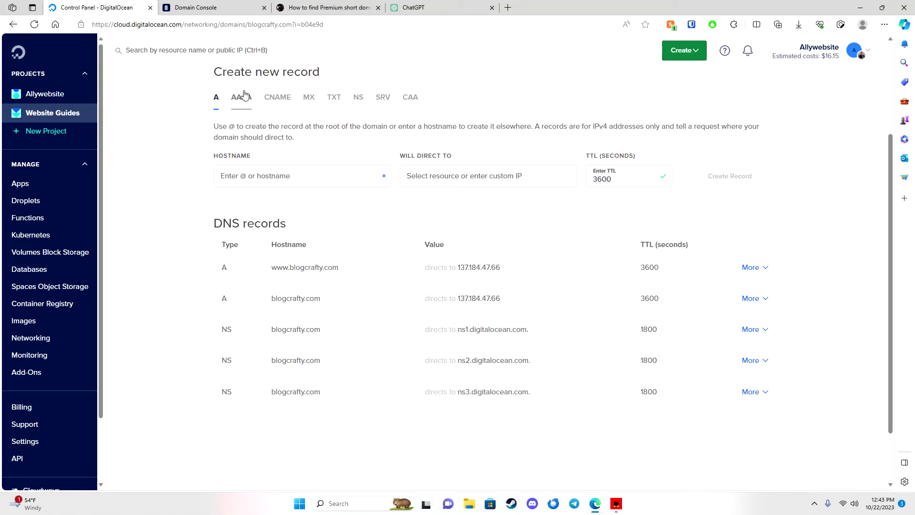
Open blogcrafty.com in NameSilo's Domain Manager and start changing its nameservers.
{"action": "left_click", "coordinate": [199, 14]}
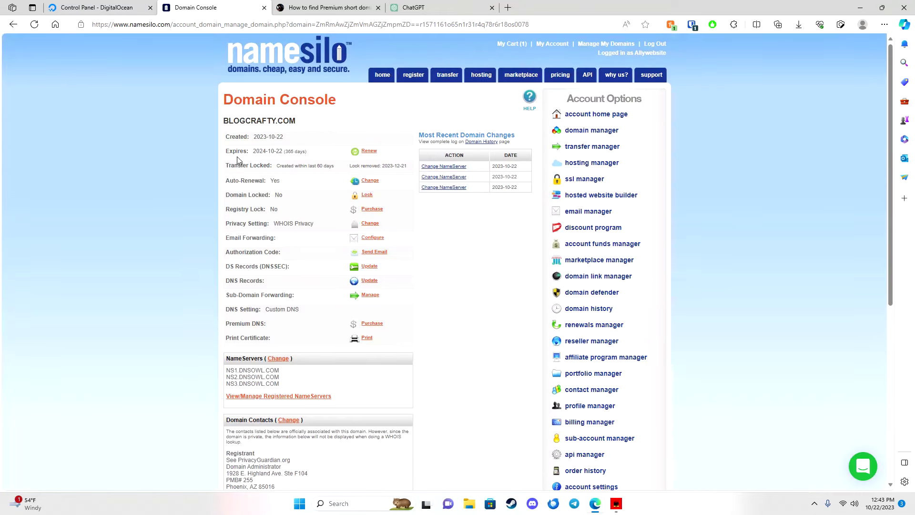
{"action": "scroll", "coordinate": [297, 332], "scroll_direction": "down", "scroll_amount": 1}
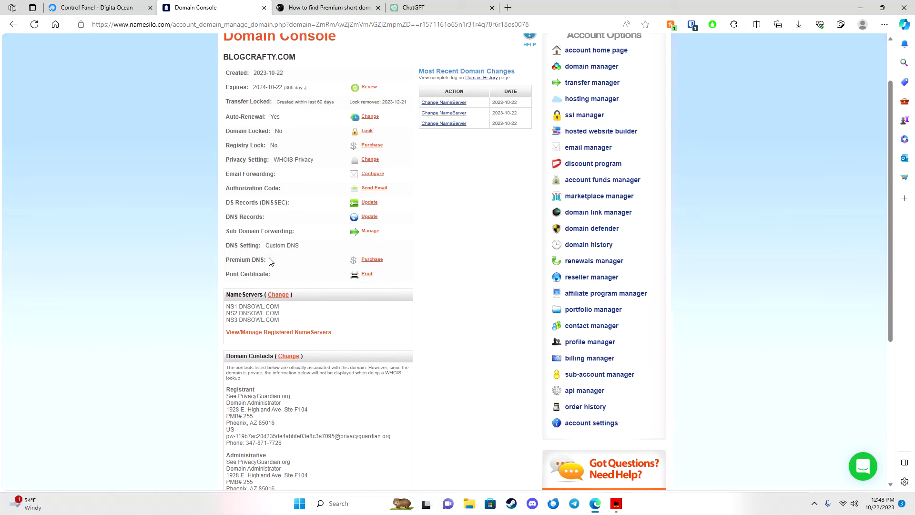
{"action": "scroll", "coordinate": [267, 259], "scroll_direction": "up", "scroll_amount": 1}
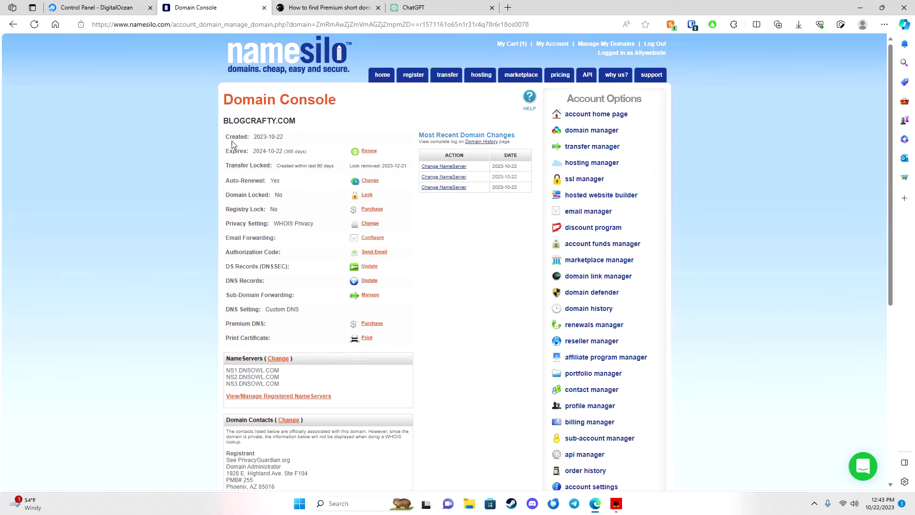
{"action": "left_click", "coordinate": [374, 79]}
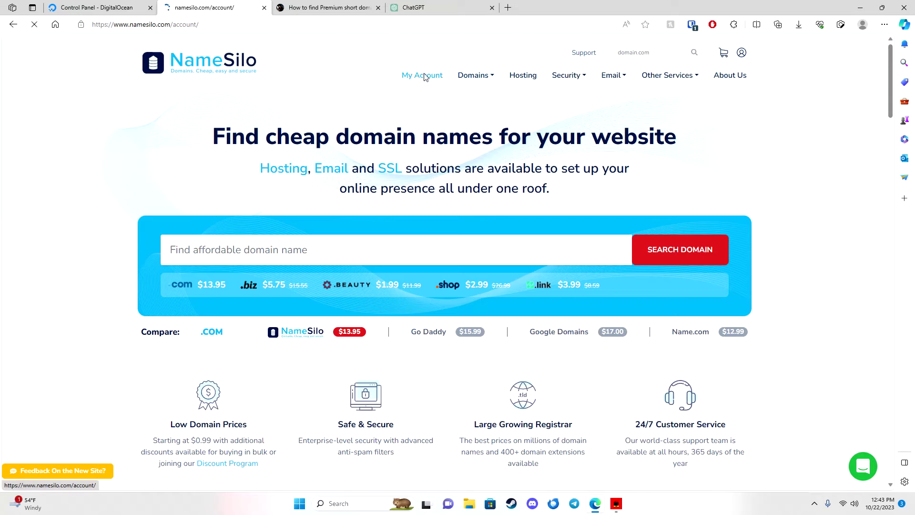
{"action": "left_click", "coordinate": [423, 75]}
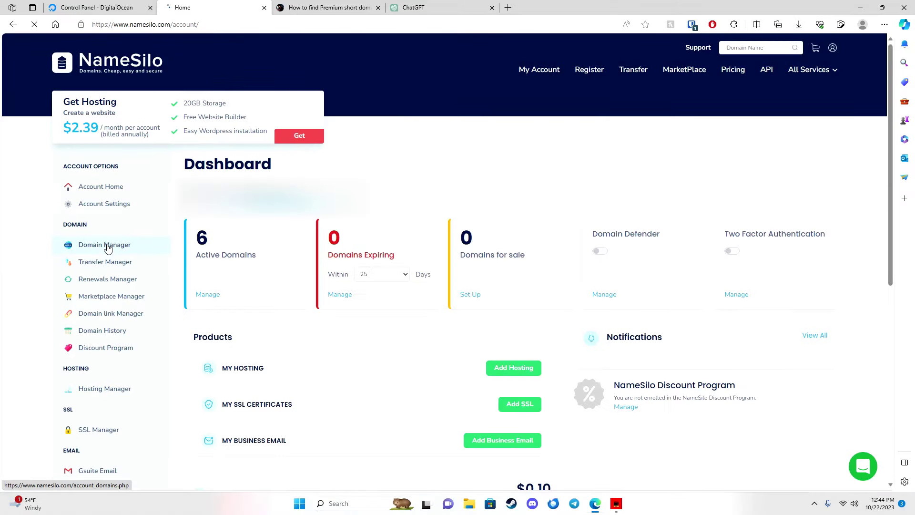
{"action": "left_click", "coordinate": [107, 245]}
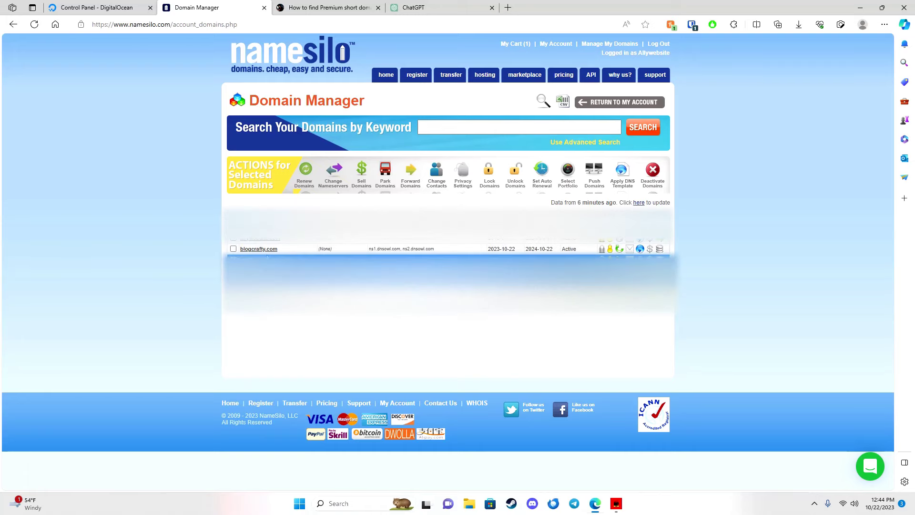
{"action": "left_click", "coordinate": [259, 249]}
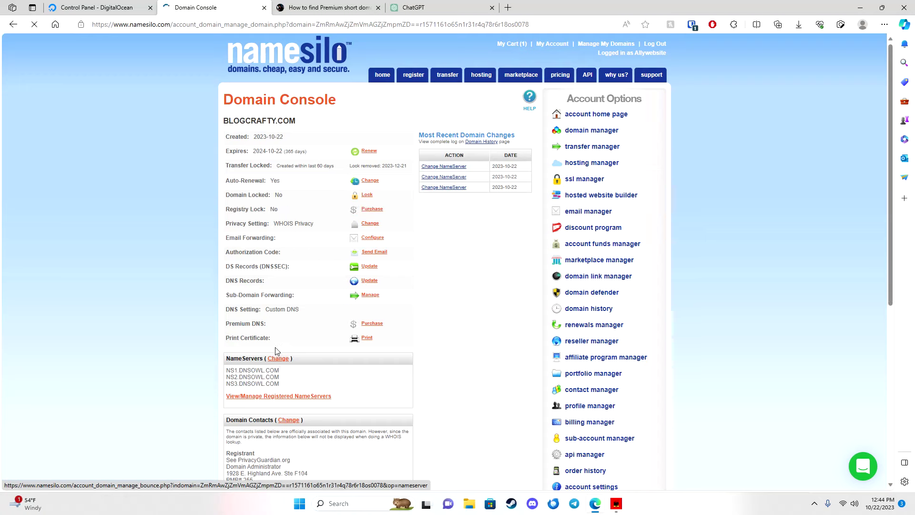
{"action": "left_click", "coordinate": [276, 360]}
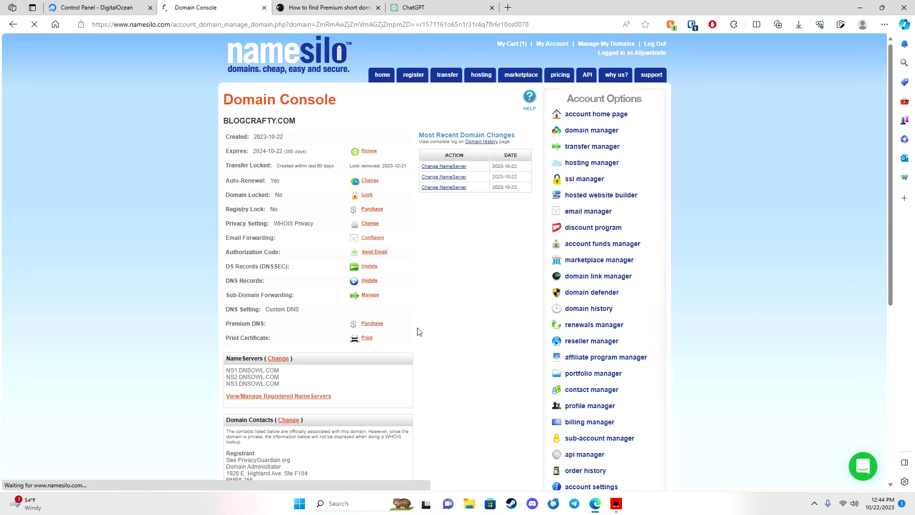
Look up the DigitalOcean NS values, then return to the NameSilo nameserver form.
{"action": "left_click", "coordinate": [105, 8]}
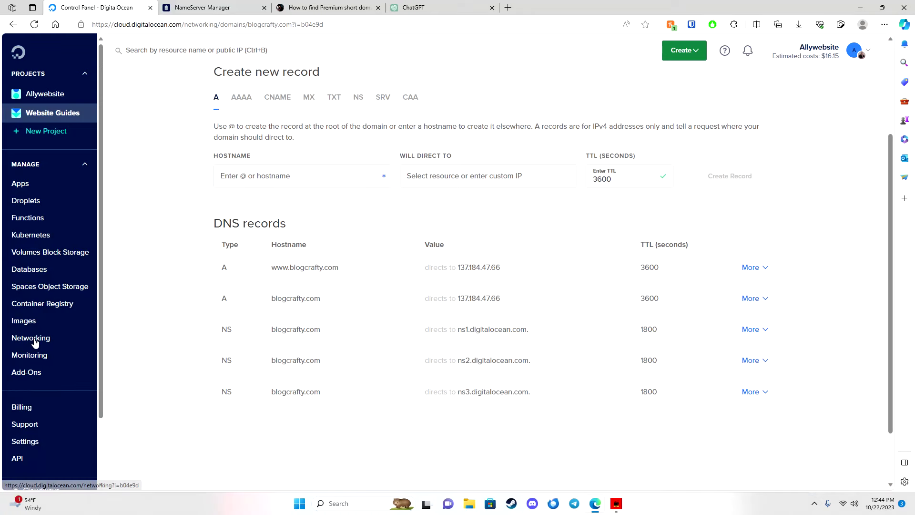
{"action": "scroll", "coordinate": [248, 232], "scroll_direction": "up", "scroll_amount": 3}
{"action": "scroll", "coordinate": [286, 257], "scroll_direction": "down", "scroll_amount": 3}
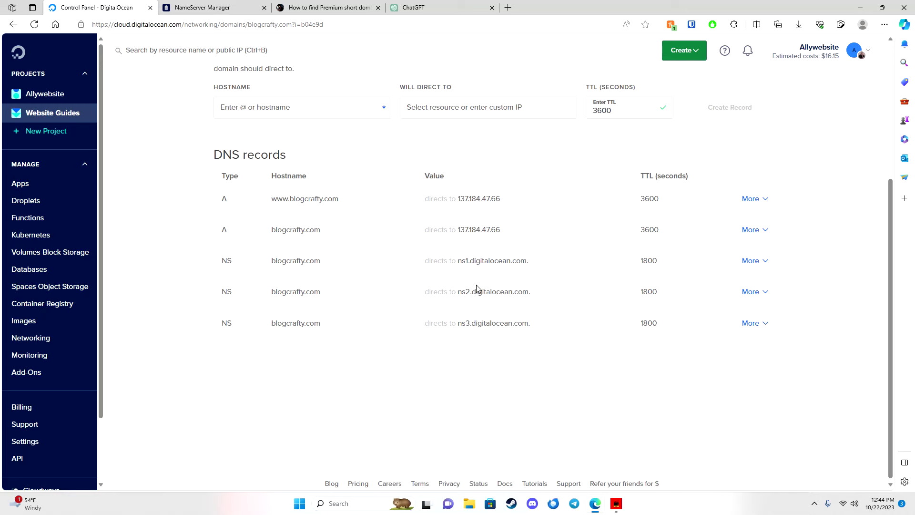
{"action": "left_click", "coordinate": [205, 8]}
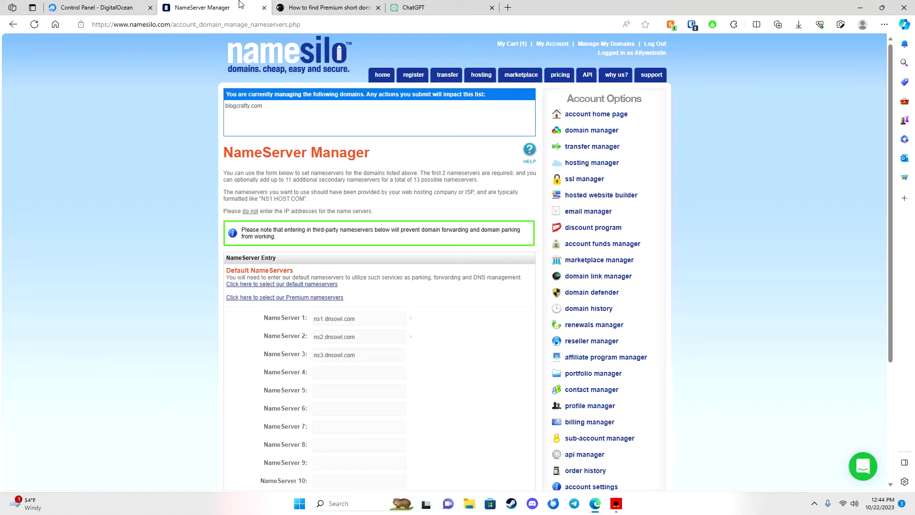
Replace NameServer 1 and 2 with ns1.digitalocean.com and ns2.digitalocean.com.
{"action": "triple_click", "coordinate": [345, 317]}
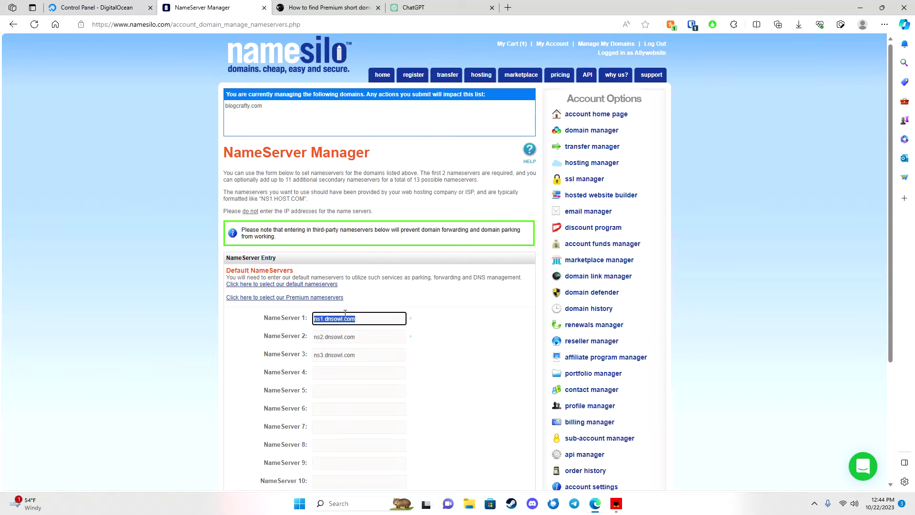
{"action": "type", "text": "ns1.digitalocean.com."}
{"action": "left_click", "coordinate": [95, 7]}
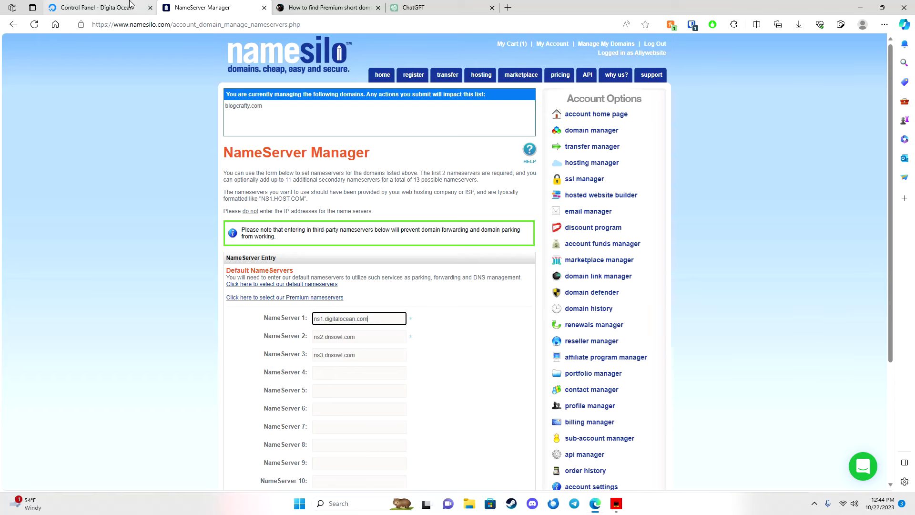
{"action": "left_click", "coordinate": [535, 292]}
{"action": "left_click", "coordinate": [209, 7]}
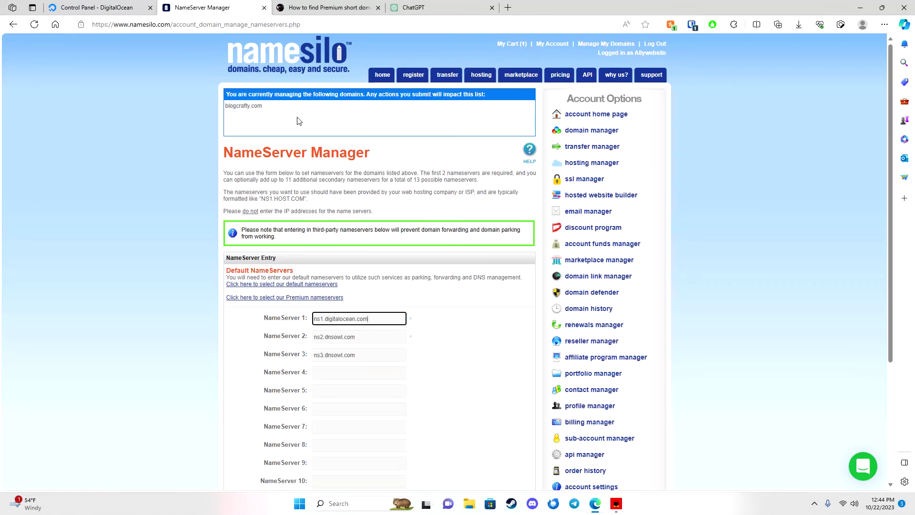
{"action": "triple_click", "coordinate": [348, 337]}
{"action": "key", "text": "ctrl+v"}
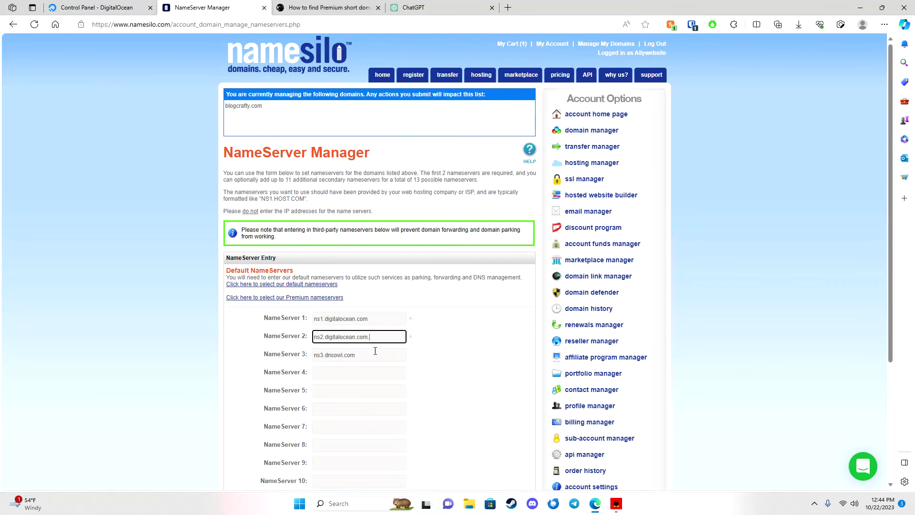
Replace NameServer 3 with ns3.digitalocean.com and submit the nameserver change.
{"action": "left_click", "coordinate": [114, 12]}
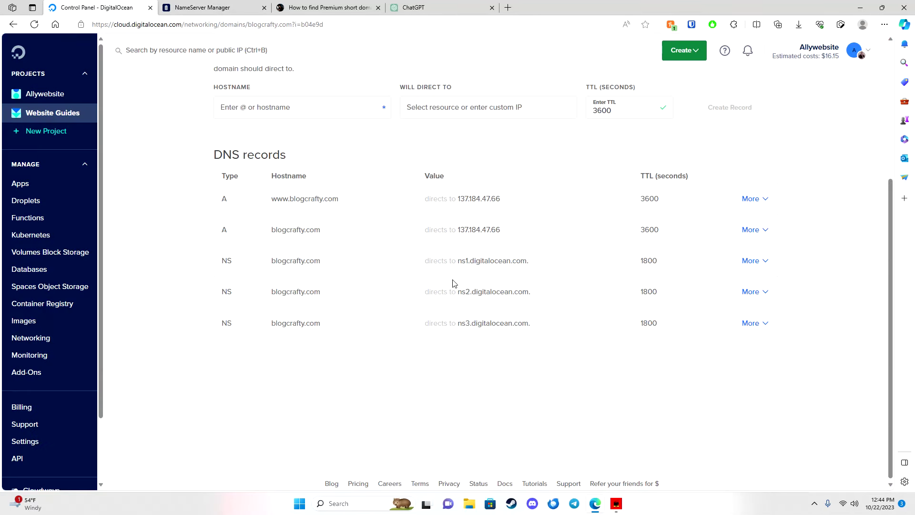
{"action": "left_click", "coordinate": [513, 327]}
{"action": "left_click", "coordinate": [210, 7]}
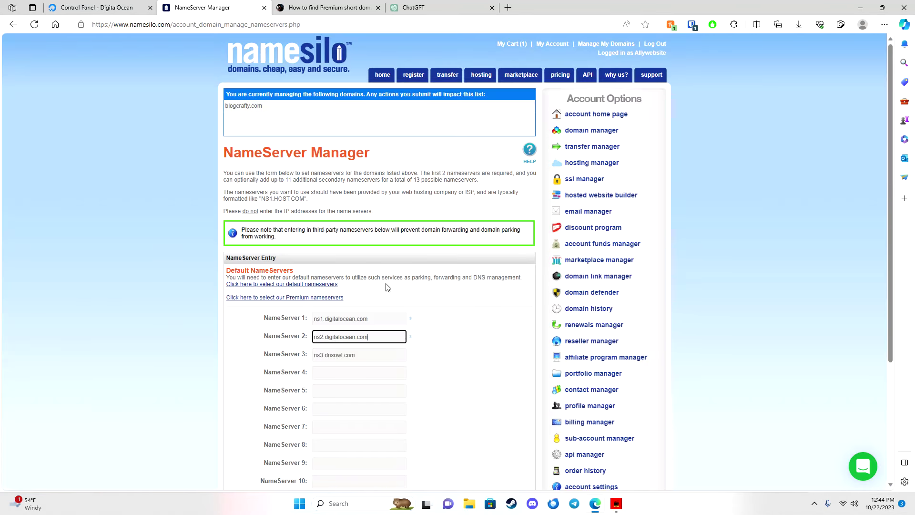
{"action": "triple_click", "coordinate": [353, 355]}
{"action": "key", "text": "ctrl+v"}
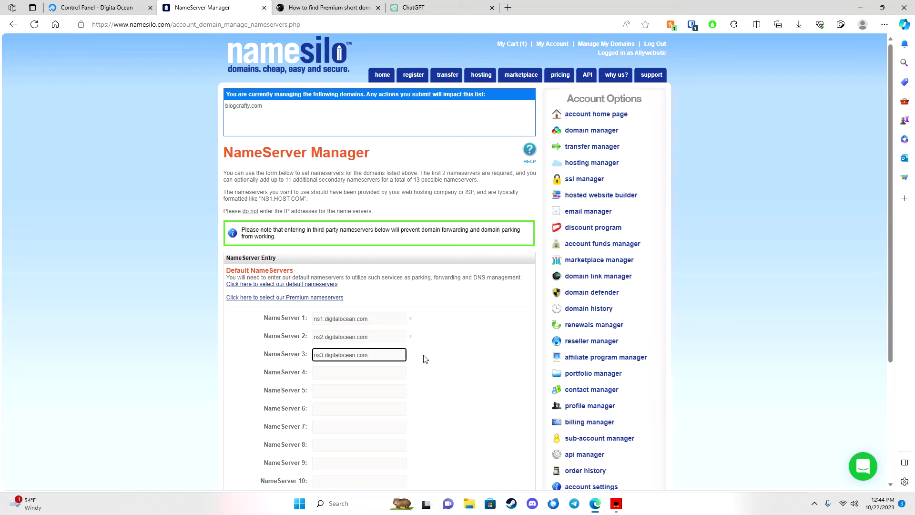
{"action": "scroll", "coordinate": [423, 358], "scroll_direction": "down", "scroll_amount": 3}
{"action": "left_click", "coordinate": [331, 398]}
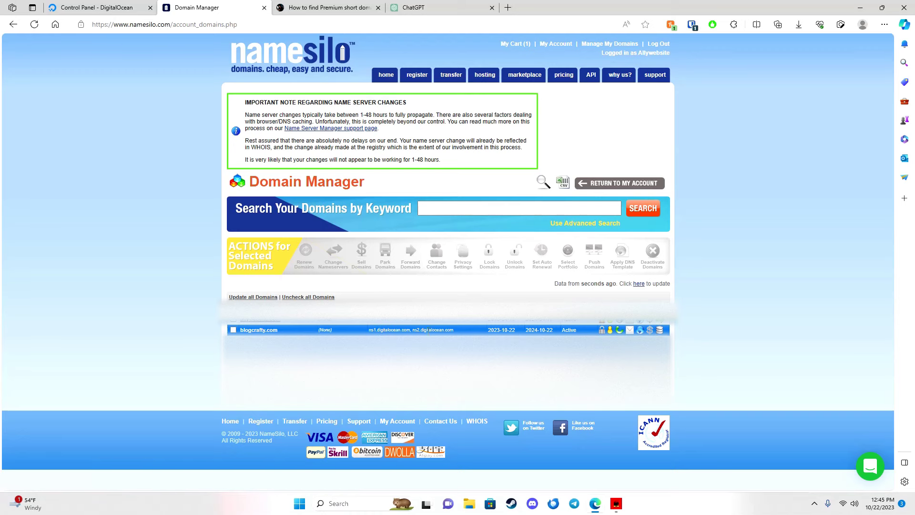
Open the blogcrafty.com droplet from the Website Guides project and show its Access page.
{"action": "left_click", "coordinate": [67, 5]}
{"action": "scroll", "coordinate": [170, 141], "scroll_direction": "up", "scroll_amount": 5}
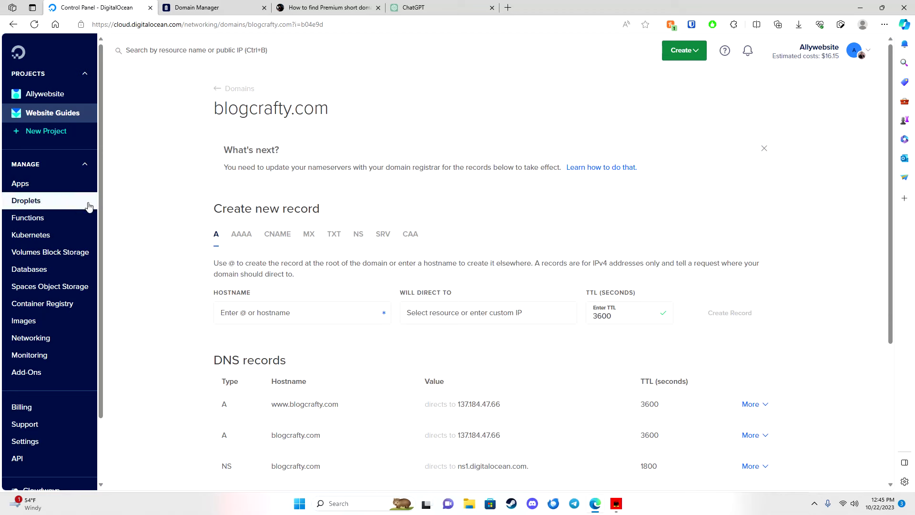
{"action": "left_click", "coordinate": [70, 115]}
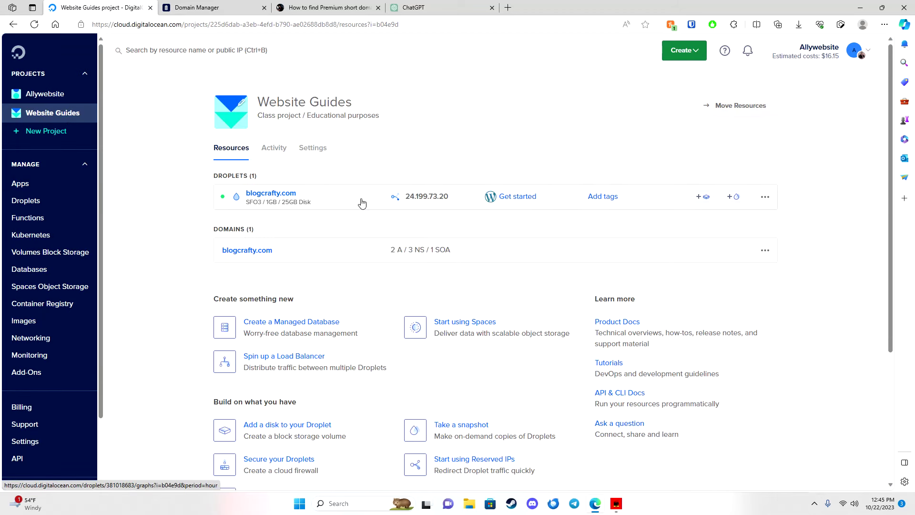
{"action": "left_click", "coordinate": [270, 195]}
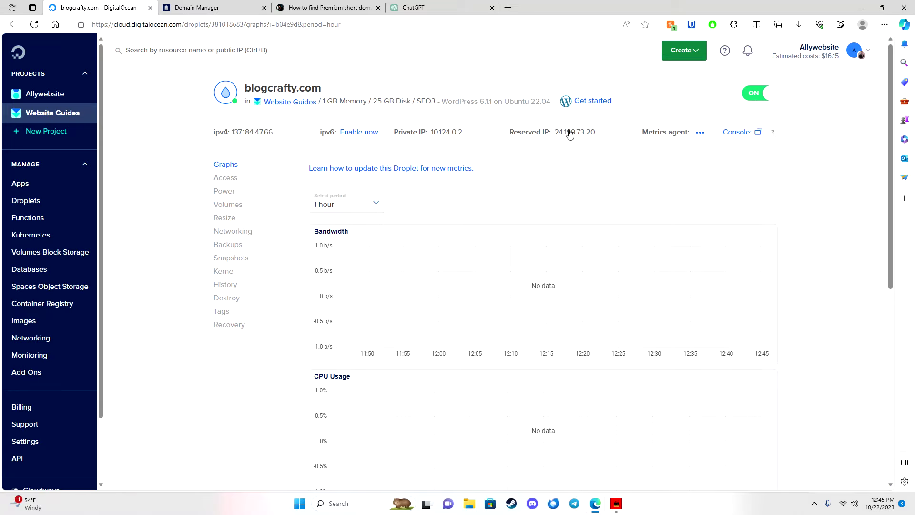
{"action": "left_click", "coordinate": [590, 101]}
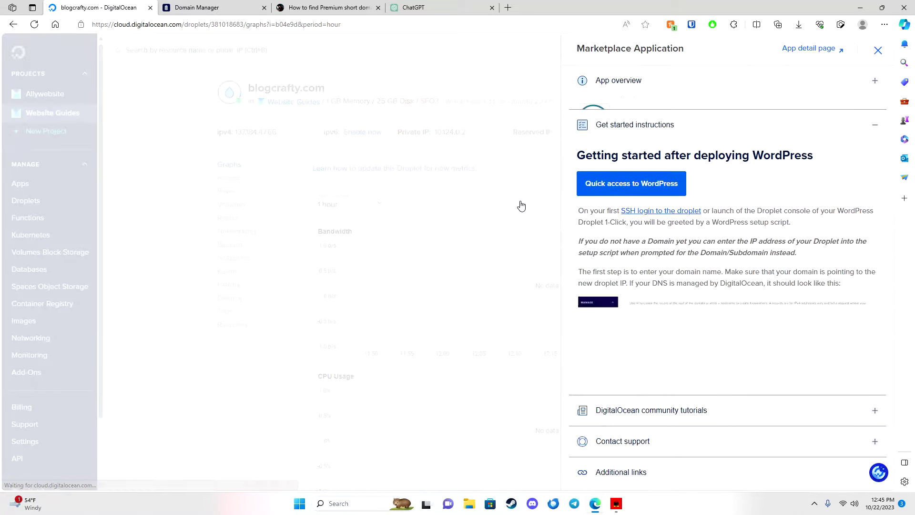
{"action": "left_click", "coordinate": [876, 50]}
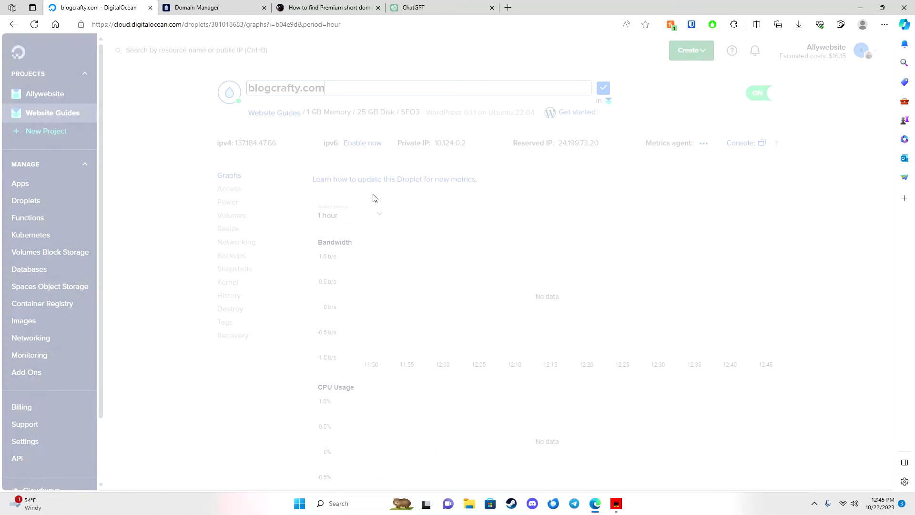
{"action": "left_click", "coordinate": [226, 178]}
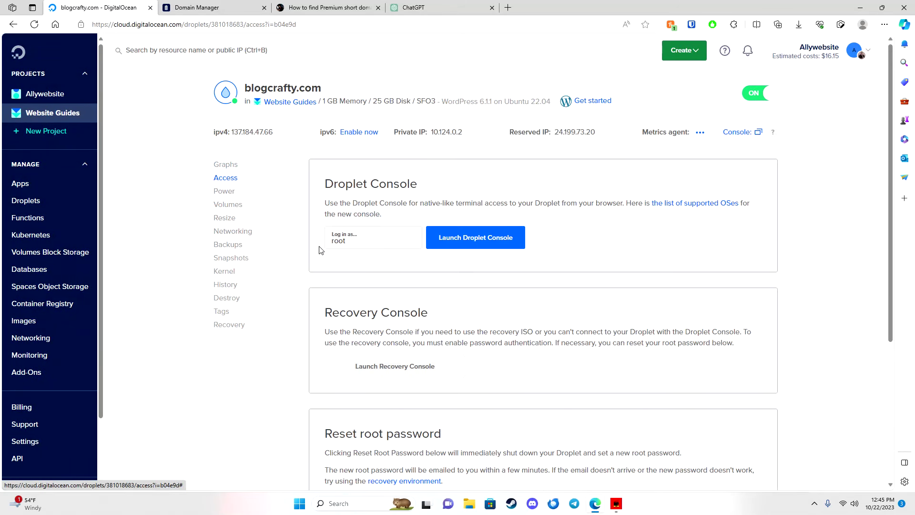
In the Droplet Console, enter blogcrafty.com as the site domain and the admin e-mail address.
{"action": "left_click", "coordinate": [452, 245]}
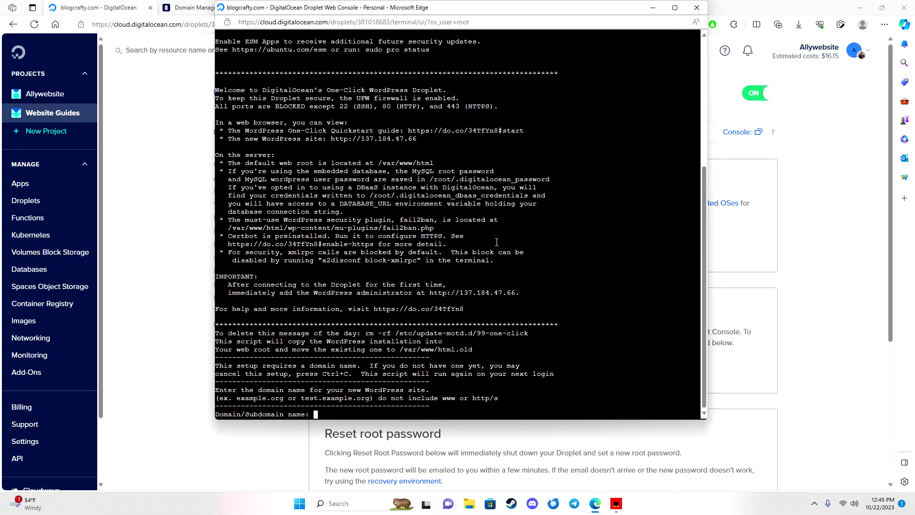
{"action": "type", "text": "blogcrafty.com"}
{"action": "key", "text": "Return"}
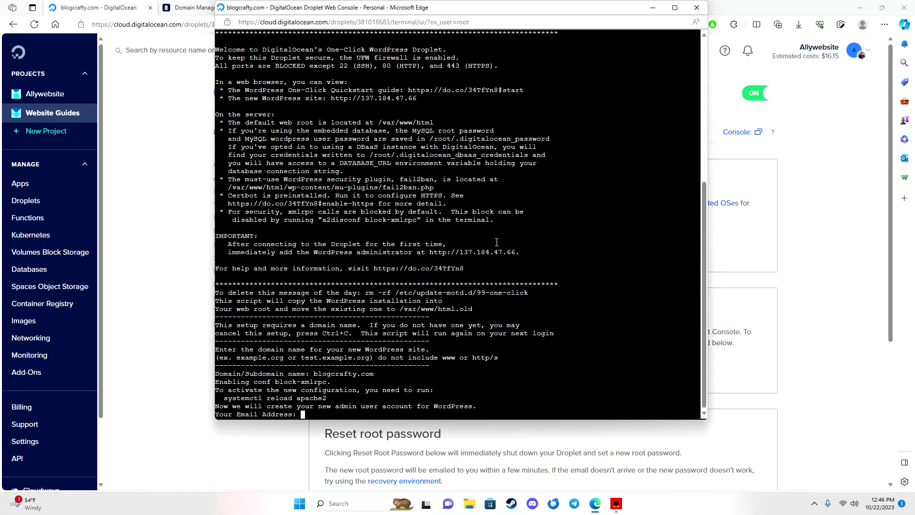
{"action": "key", "text": "Return"}
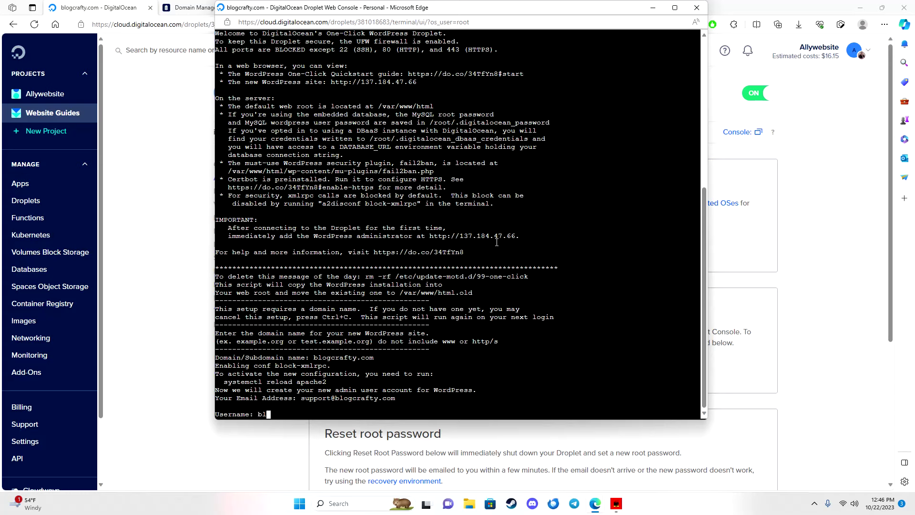
Enter the admin username and password, and set the blog title to BlogCrafty.
{"action": "type", "text": "Blogcrafty"}
{"action": "key", "text": "Return"}
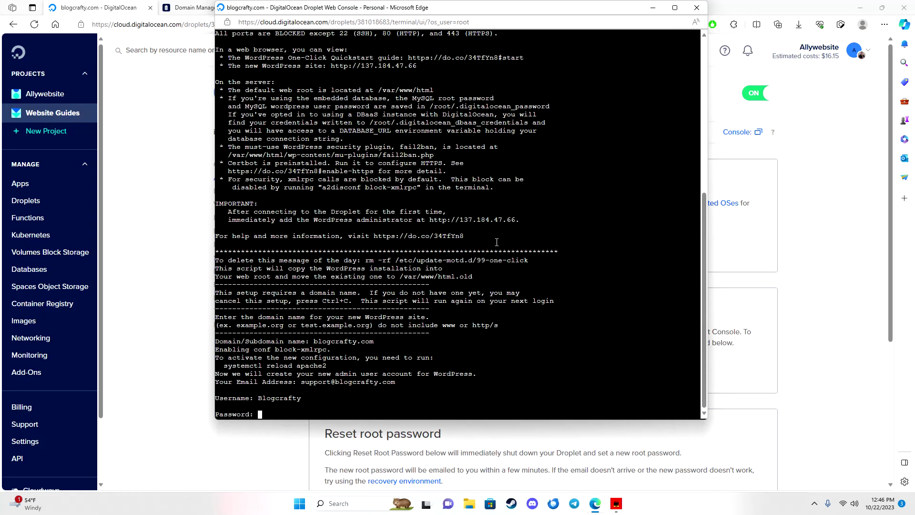
{"action": "key", "text": "Return"}
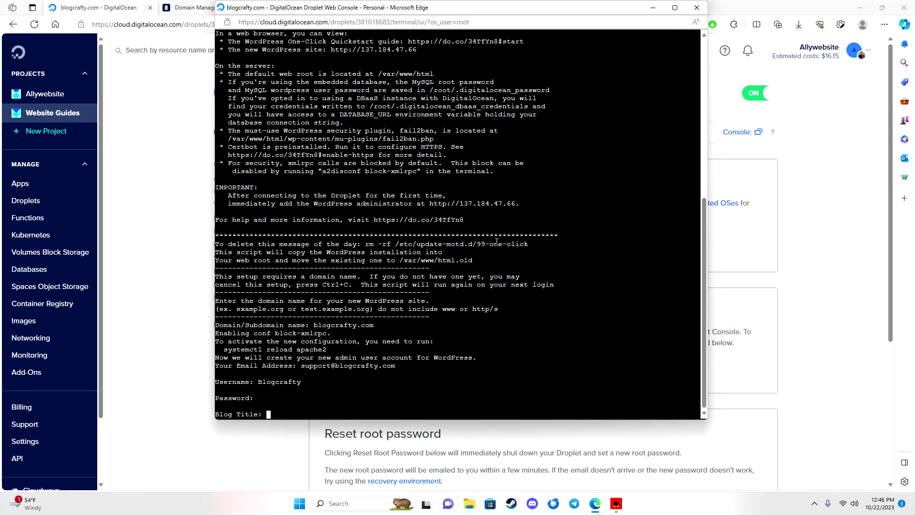
{"action": "type", "text": "BlogCrafty"}
{"action": "key", "text": "Return"}
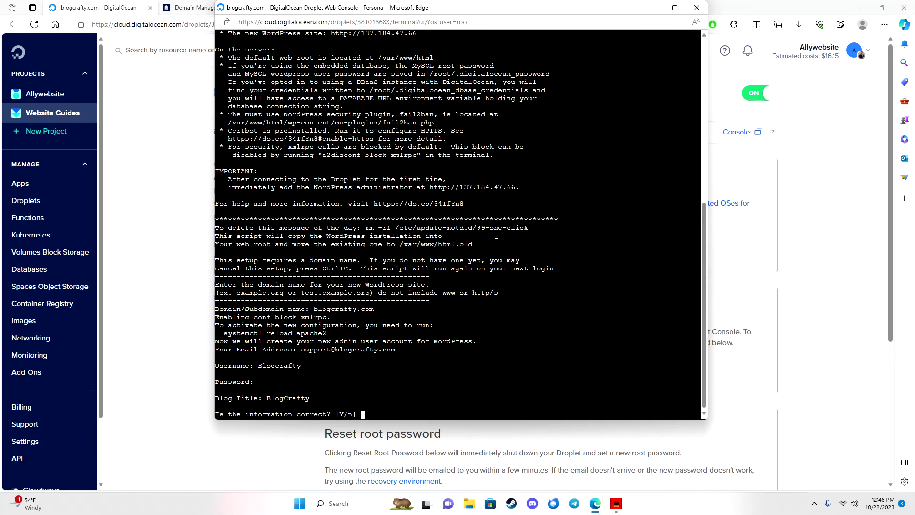
Confirm the setup details, opt into LetsEncrypt HTTPS, and enter the certificate notice e-mail.
{"action": "type", "text": "y"}
{"action": "key", "text": "Return"}
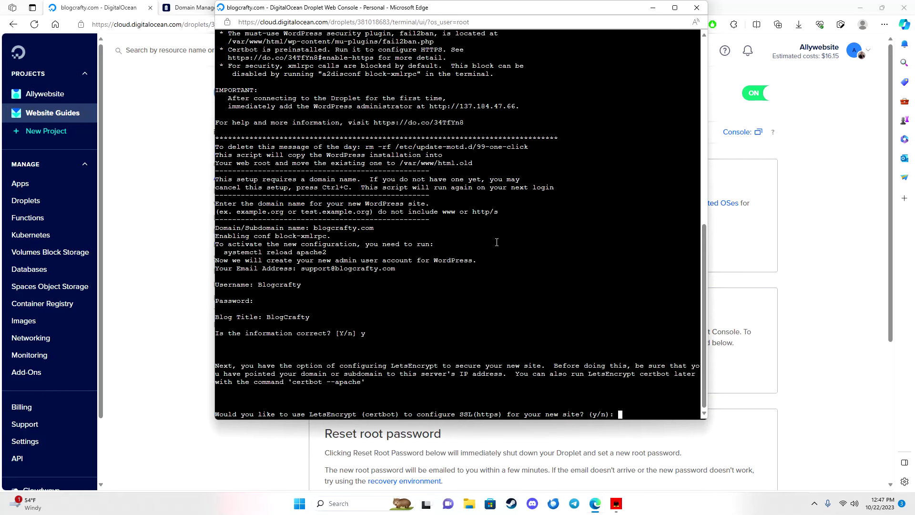
{"action": "type", "text": "y"}
{"action": "key", "text": "Return"}
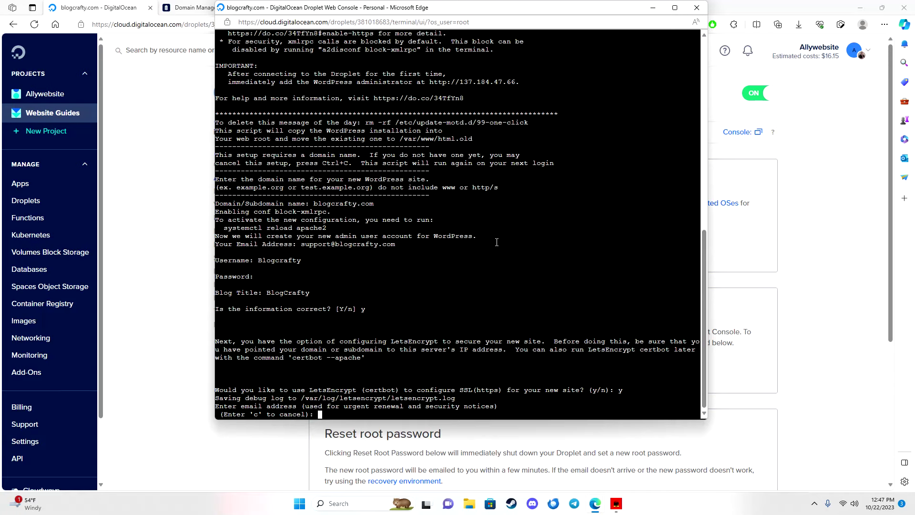
{"action": "key", "text": "Return"}
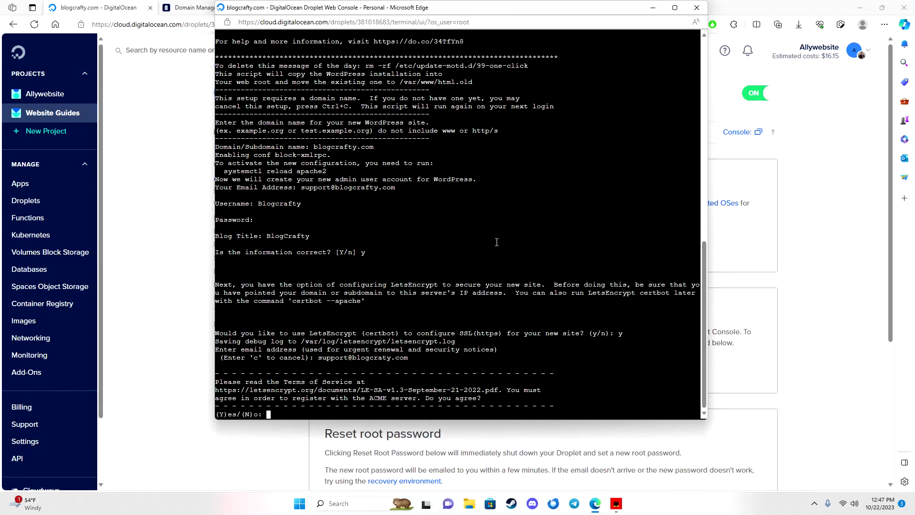
Accept the LetsEncrypt terms, decline EFF sharing, and request certificates for all listed domains.
{"action": "type", "text": "y"}
{"action": "key", "text": "Return"}
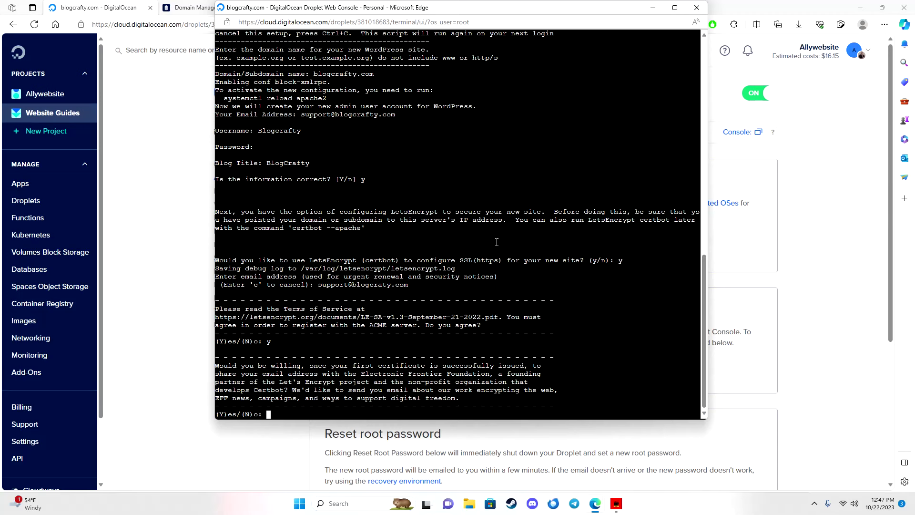
{"action": "type", "text": "n"}
{"action": "key", "text": "Return"}
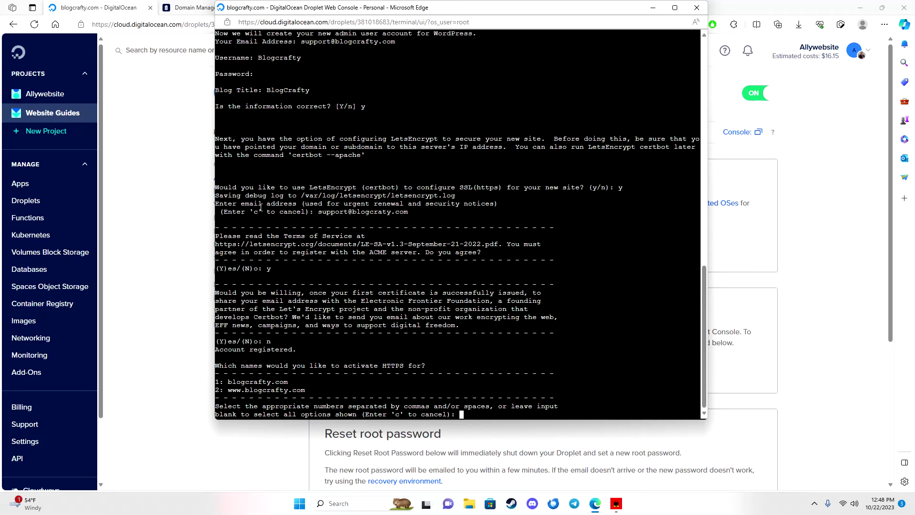
{"action": "key", "text": "Return"}
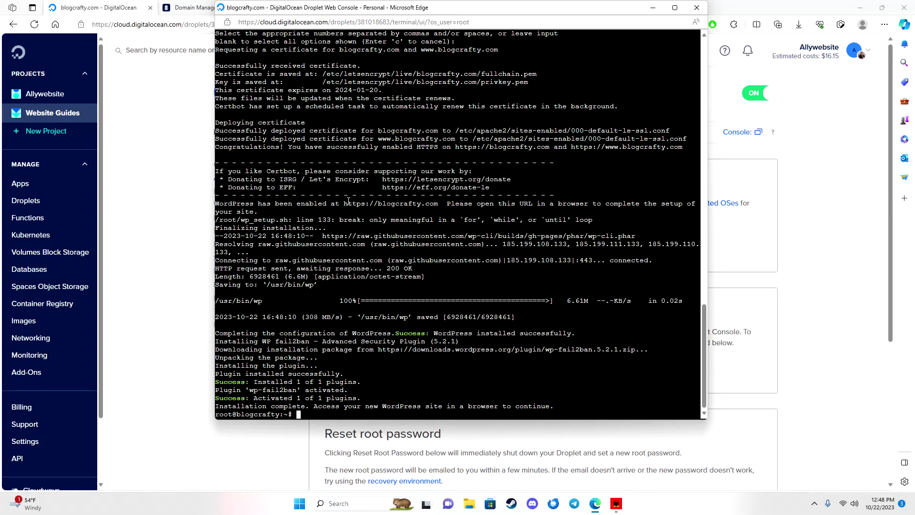
{"action": "left_click_drag", "start_coordinate": [344, 203], "coordinate": [439, 204]}
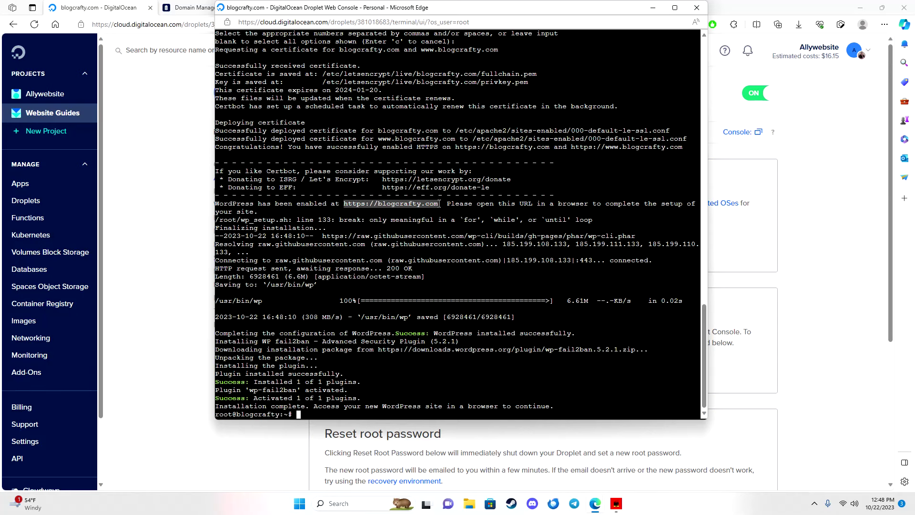
{"action": "right_click", "coordinate": [425, 203]}
{"action": "left_click", "coordinate": [445, 263]}
{"action": "left_click_drag", "start_coordinate": [233, 8], "coordinate": [234, 76]}
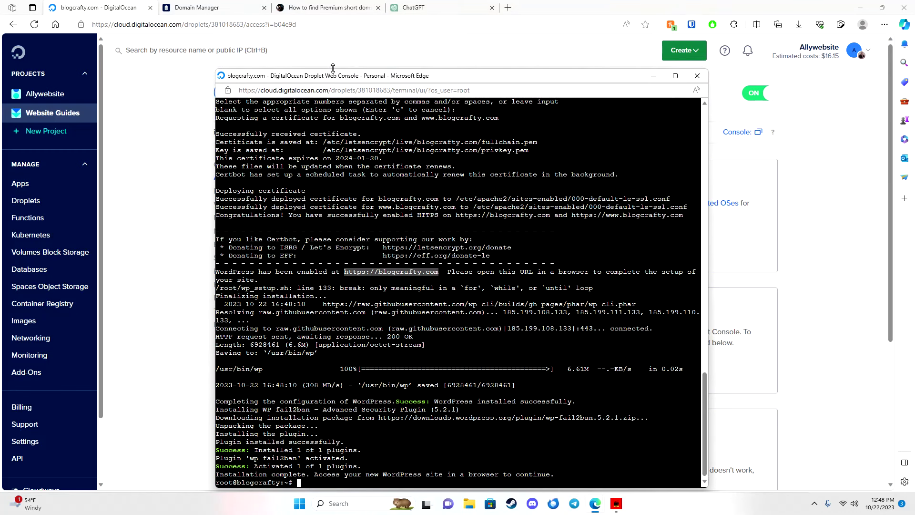
{"action": "left_click", "coordinate": [507, 8]}
{"action": "right_click", "coordinate": [463, 23]}
{"action": "left_click", "coordinate": [491, 140]}
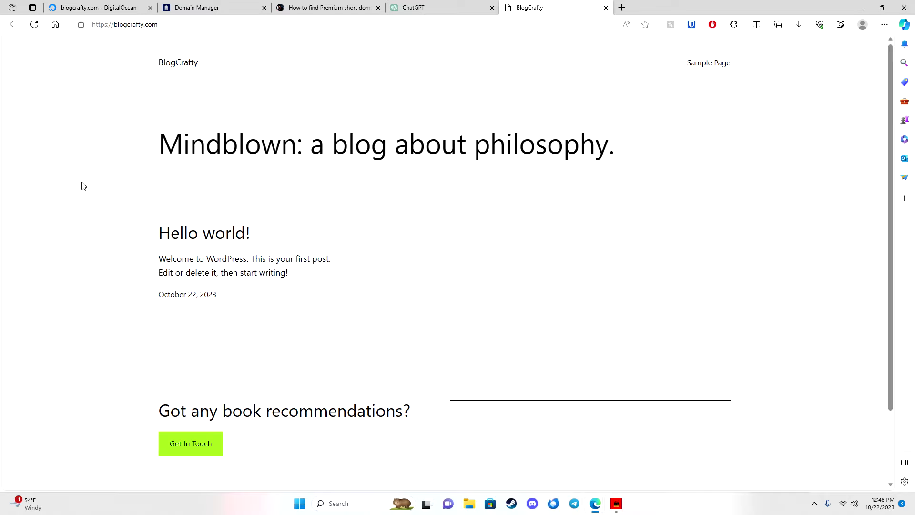
{"action": "left_click", "coordinate": [80, 27]}
{"action": "left_click", "coordinate": [120, 57]}
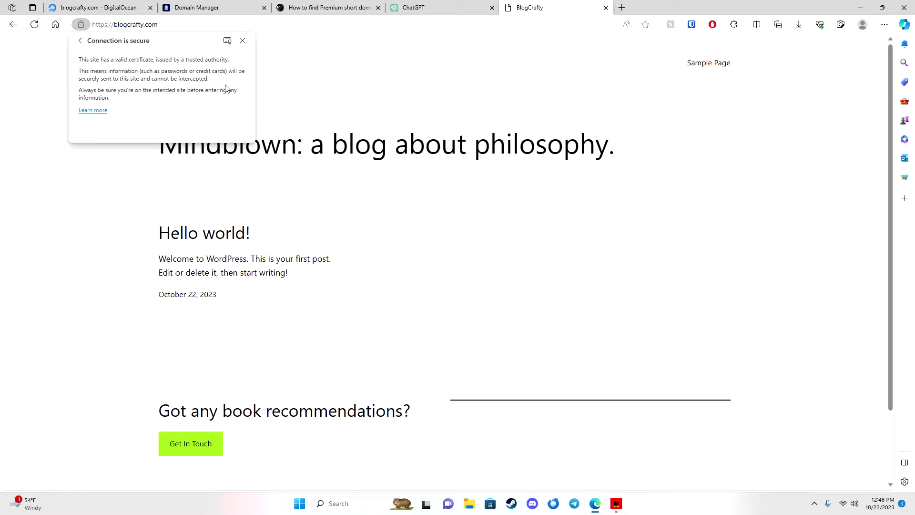
{"action": "left_click", "coordinate": [326, 230]}
{"action": "scroll", "coordinate": [357, 248], "scroll_direction": "down", "scroll_amount": 2}
{"action": "scroll", "coordinate": [410, 248], "scroll_direction": "up", "scroll_amount": 2}
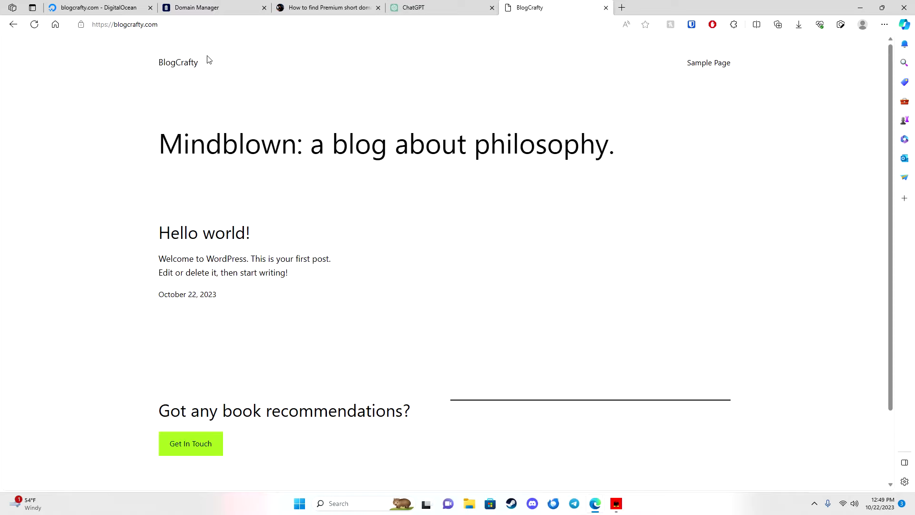
{"action": "left_click", "coordinate": [214, 23]}
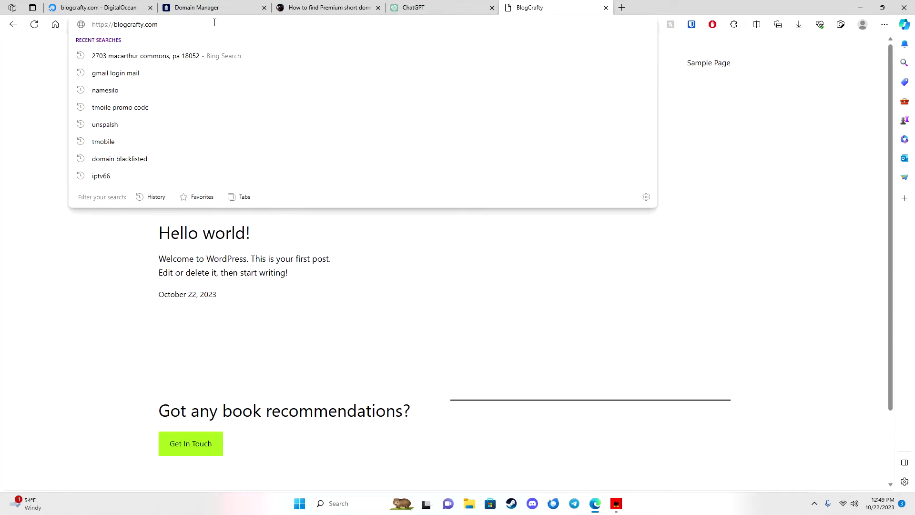
Log in at blogcrafty.com/wp-admin with the admin username and password.
{"action": "type", "text": "/wp"}
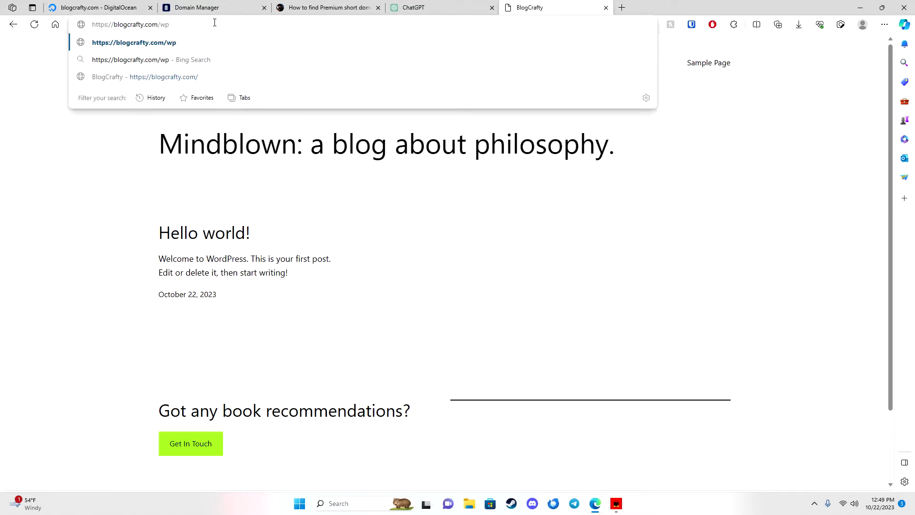
{"action": "type", "text": "-admin"}
{"action": "key", "text": "Return"}
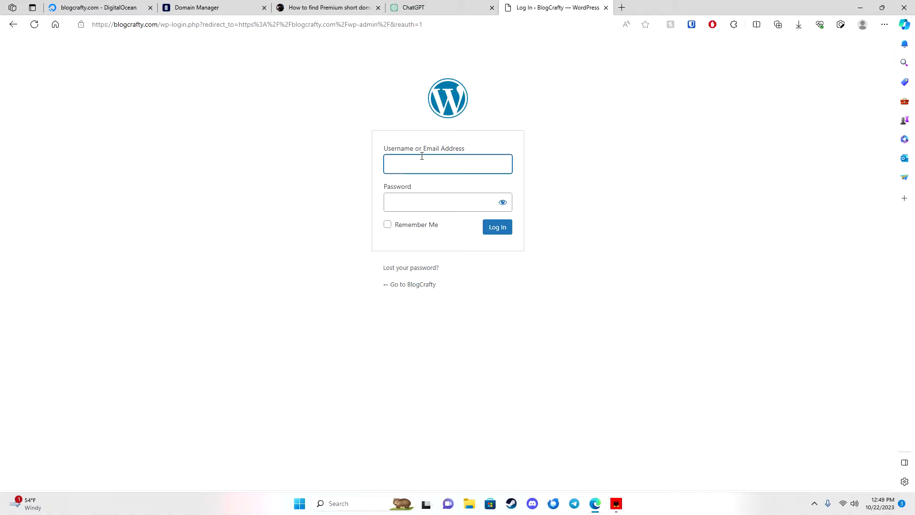
{"action": "type", "text": "Blog"}
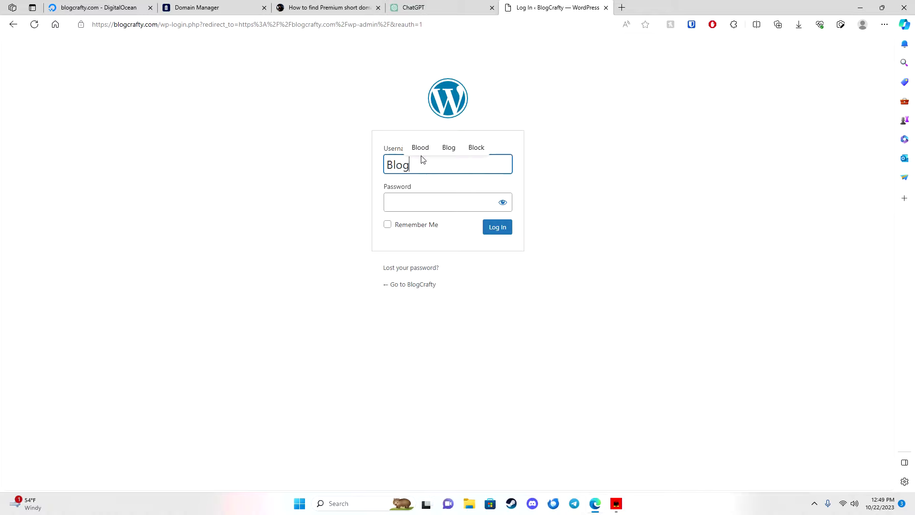
{"action": "type", "text": "crafty"}
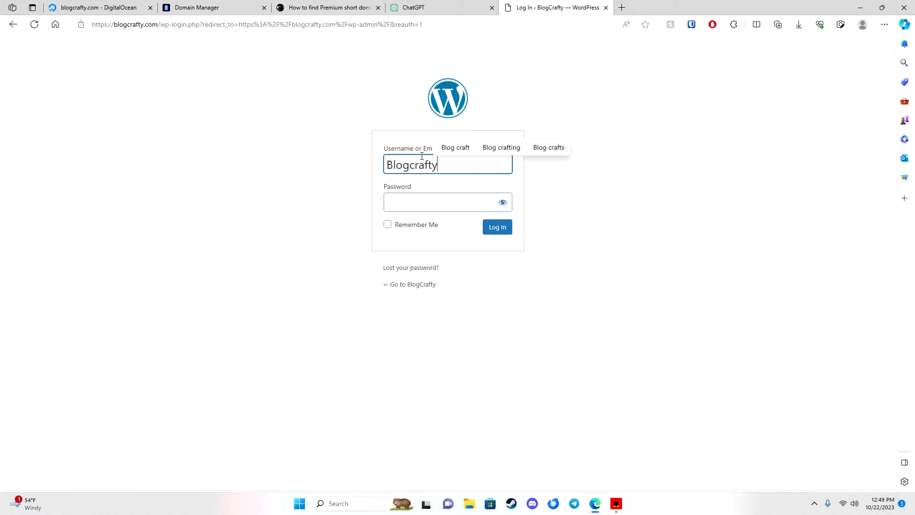
{"action": "left_click", "coordinate": [434, 208]}
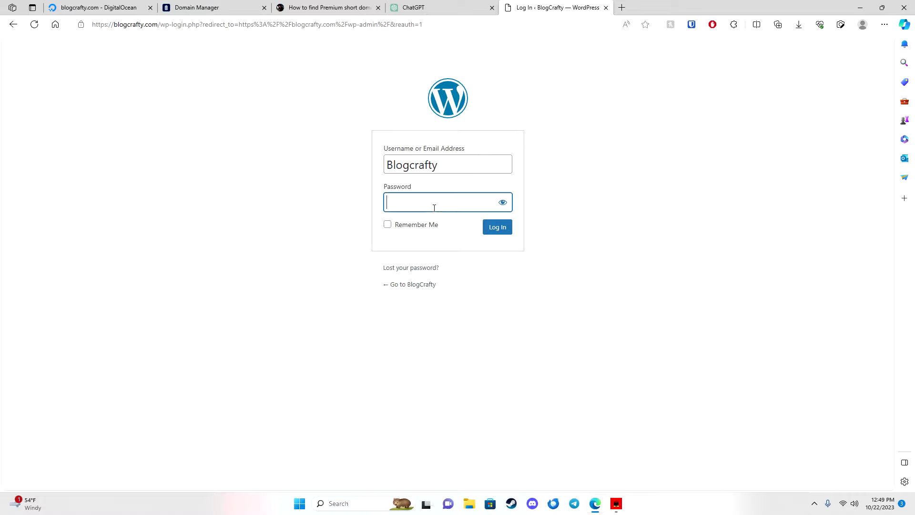
{"action": "type", "text": "••••••••••••••"}
{"action": "left_click", "coordinate": [505, 238]}
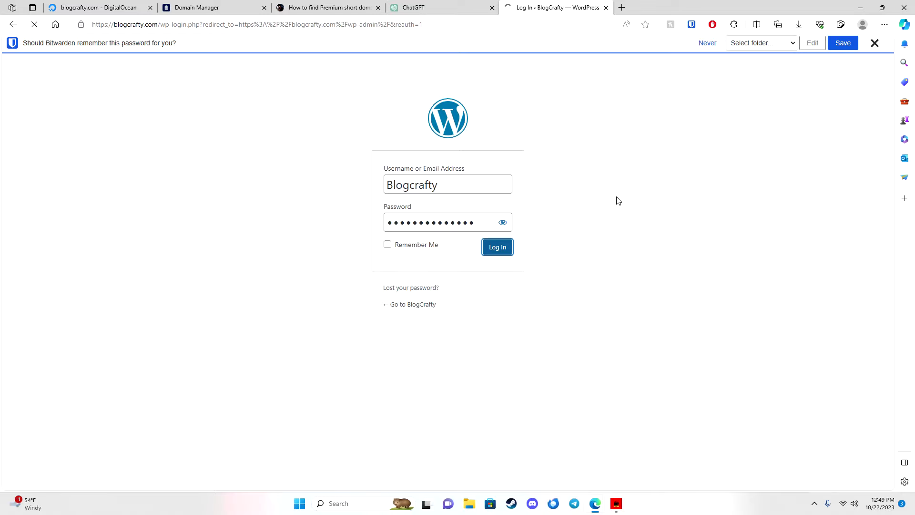
Decline Bitwarden's password-saving offer and dismiss the Welcome to WordPress panel.
{"action": "left_click", "coordinate": [878, 44]}
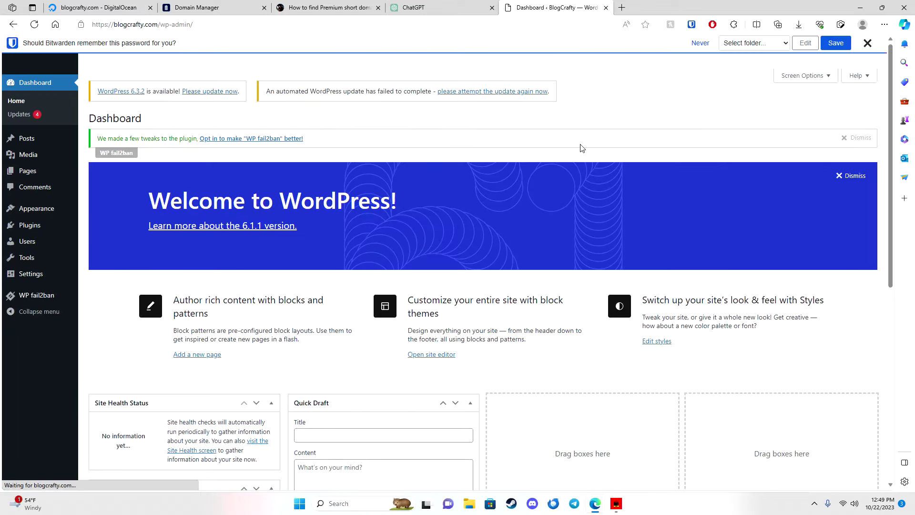
{"action": "left_click", "coordinate": [866, 42]}
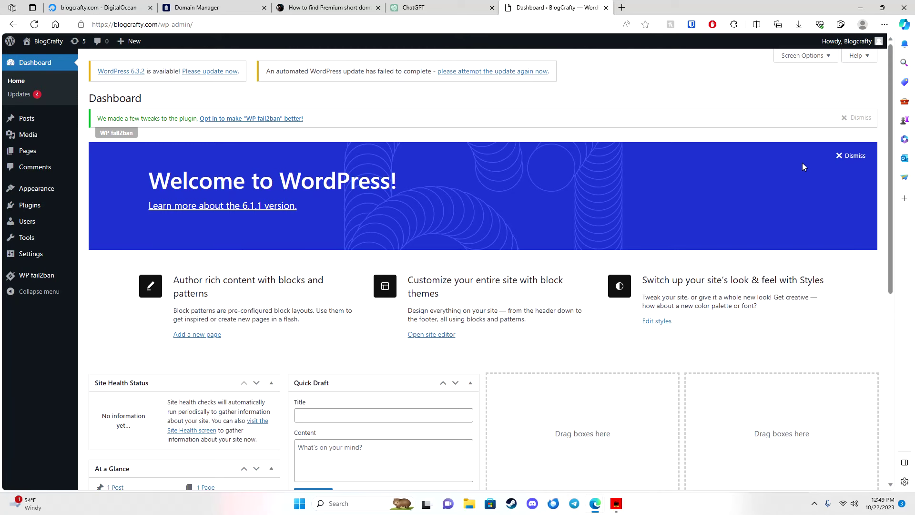
{"action": "left_click", "coordinate": [840, 156]}
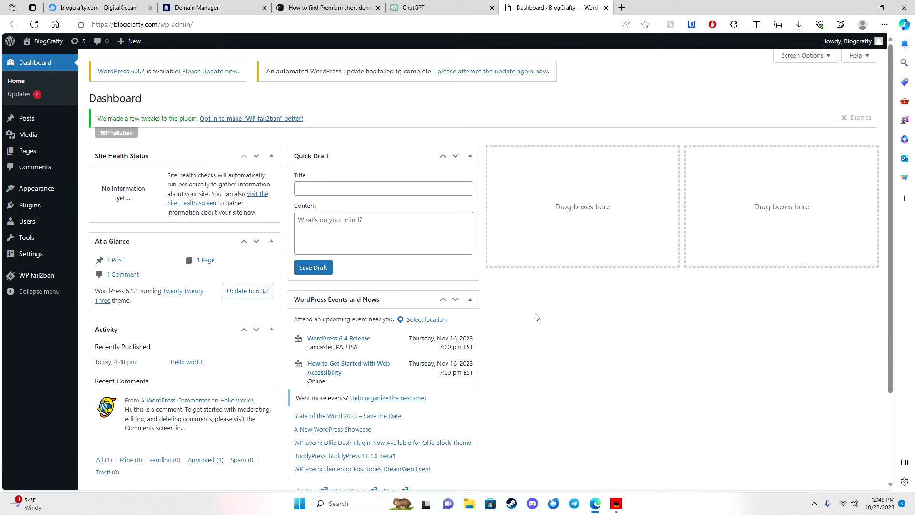